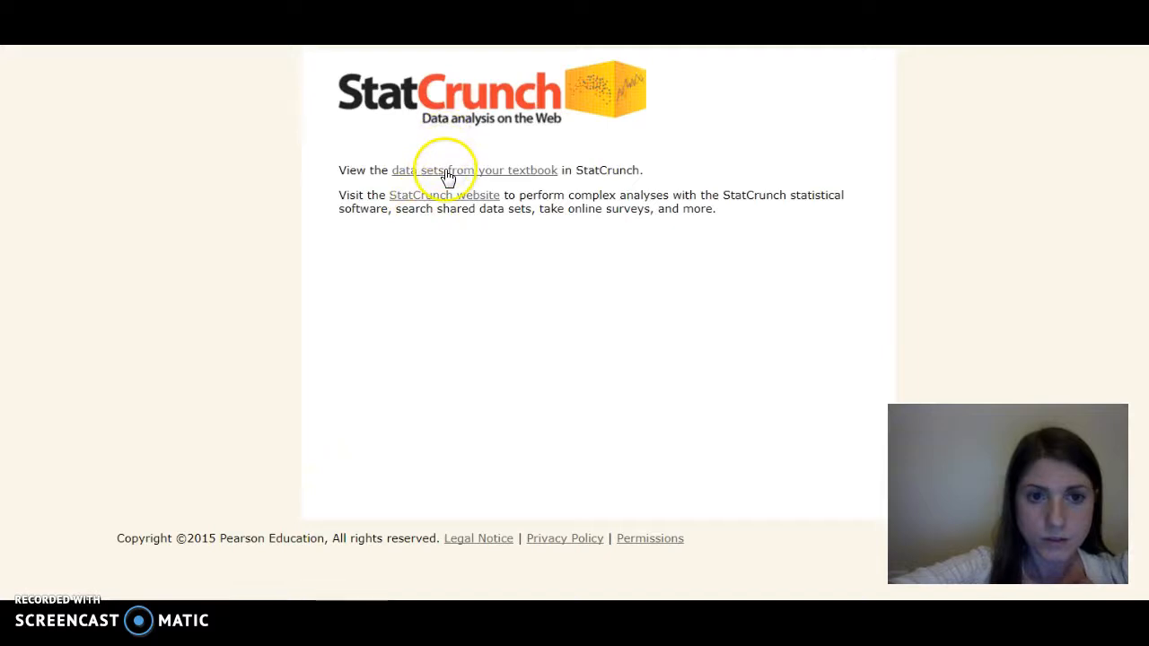
# - Open the textbook data sets, expand Chapter 2, and load data set 2_1_23
pyautogui.click(447, 176)
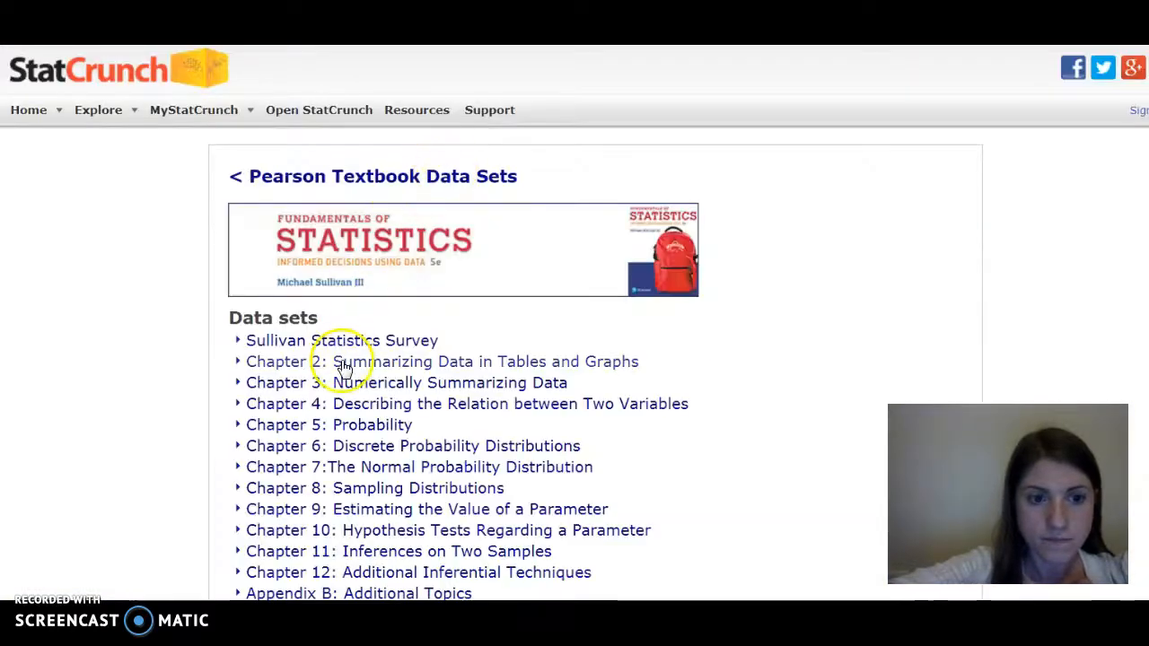
pyautogui.click(332, 366)
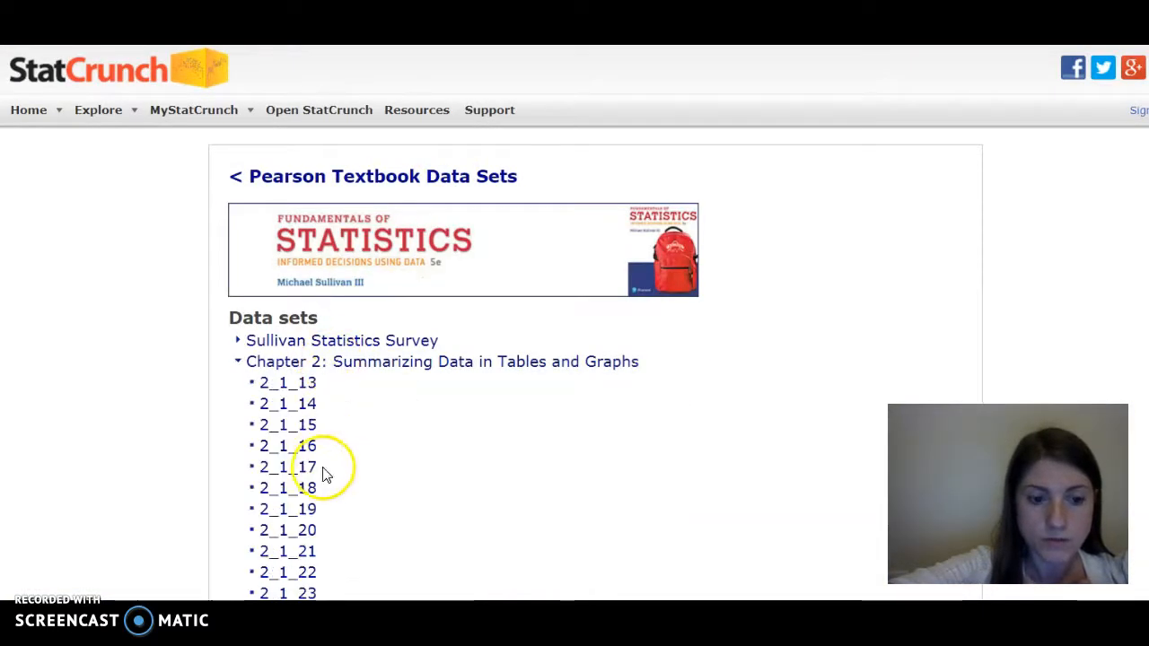
pyautogui.click(301, 594)
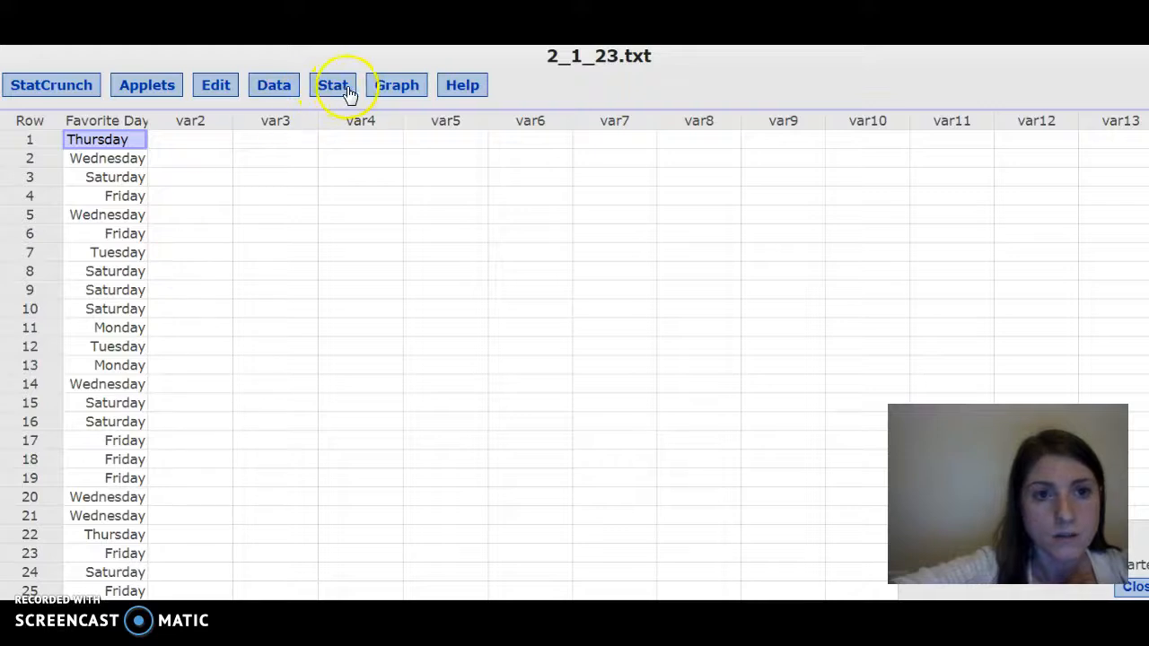
# - Create a frequency bar plot with data for the Favorite Day to East Out column
pyautogui.click(385, 88)
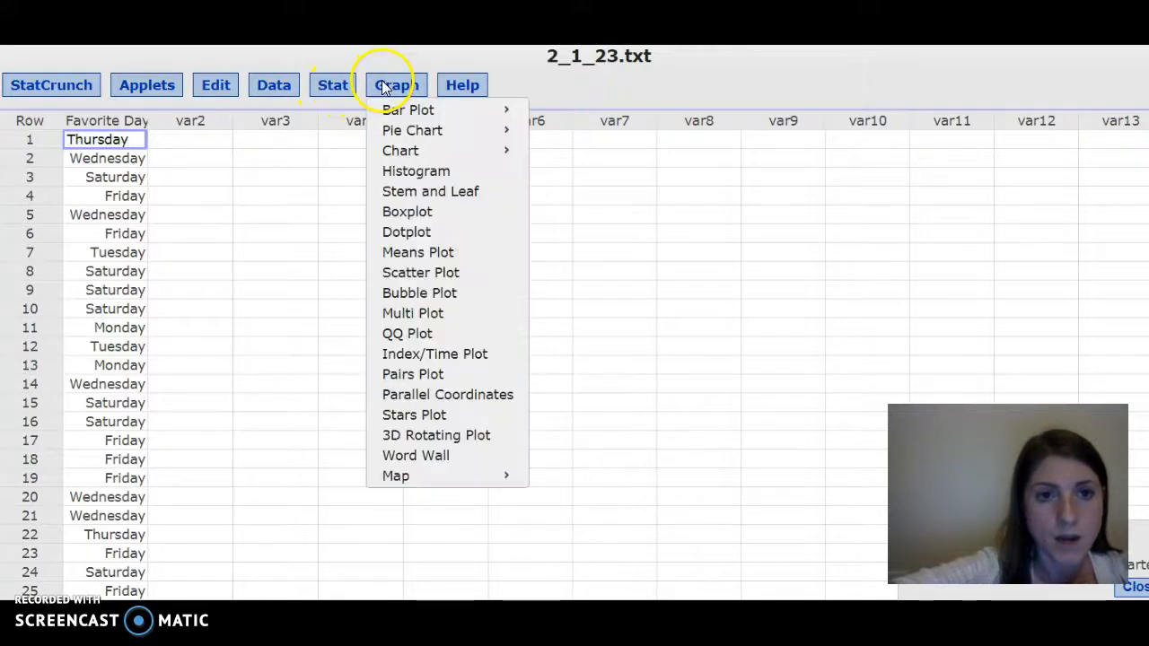
pyautogui.moveTo(399, 110)
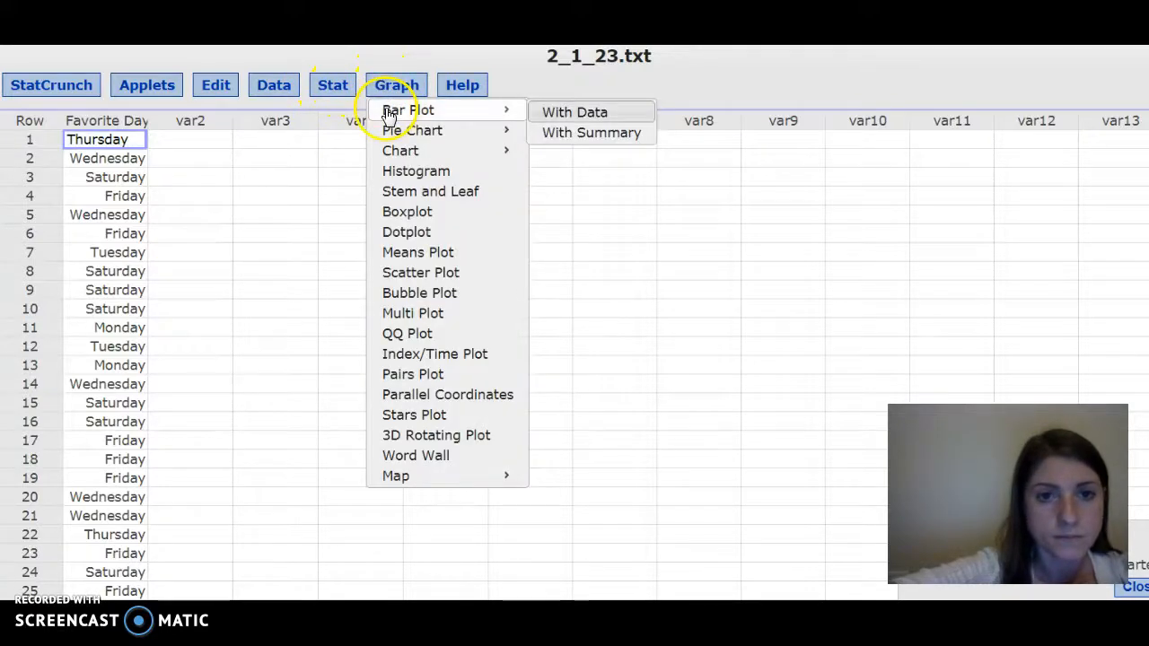
pyautogui.click(551, 113)
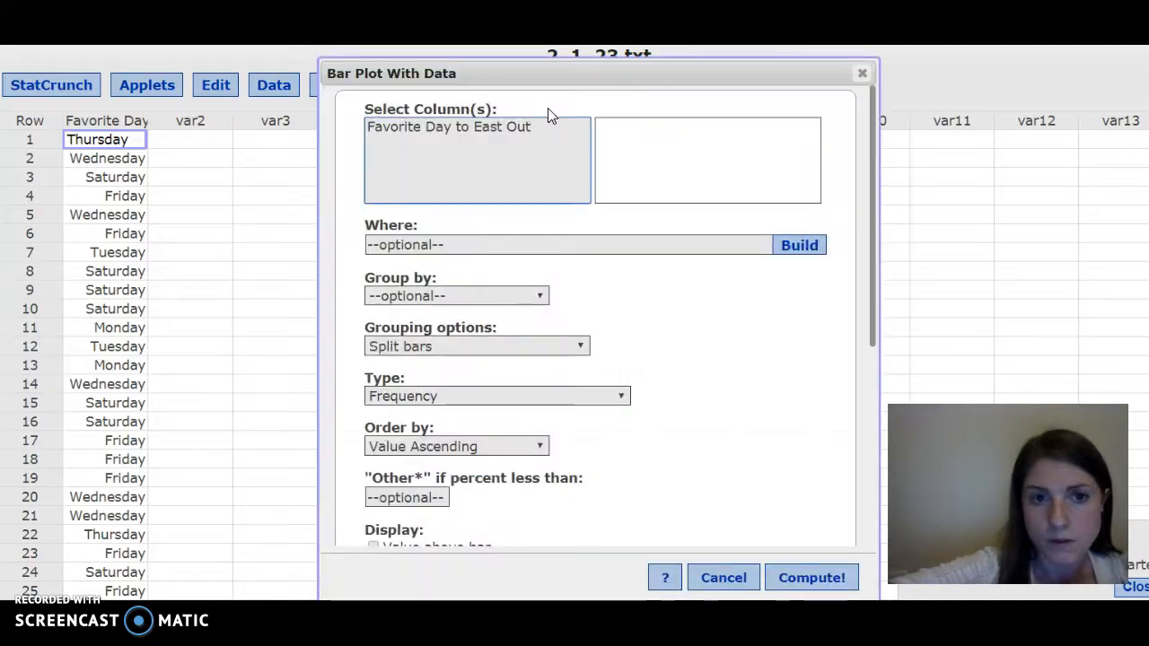
pyautogui.click(486, 132)
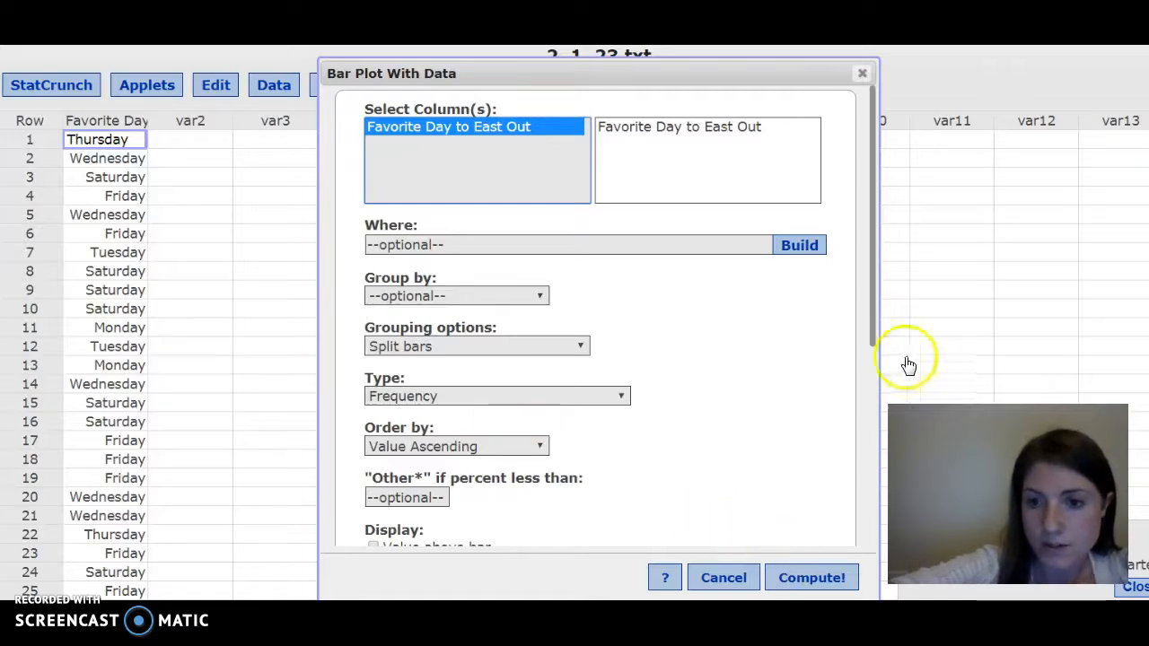
pyautogui.moveTo(871, 334); pyautogui.dragTo(865, 440)
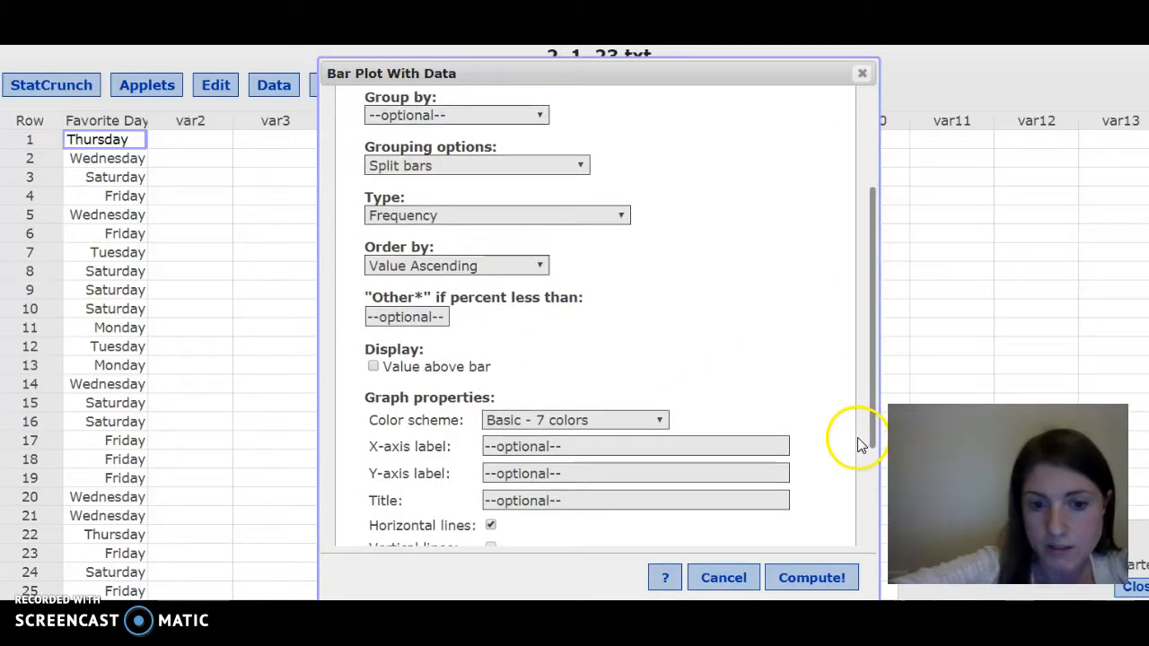
pyautogui.click(790, 579)
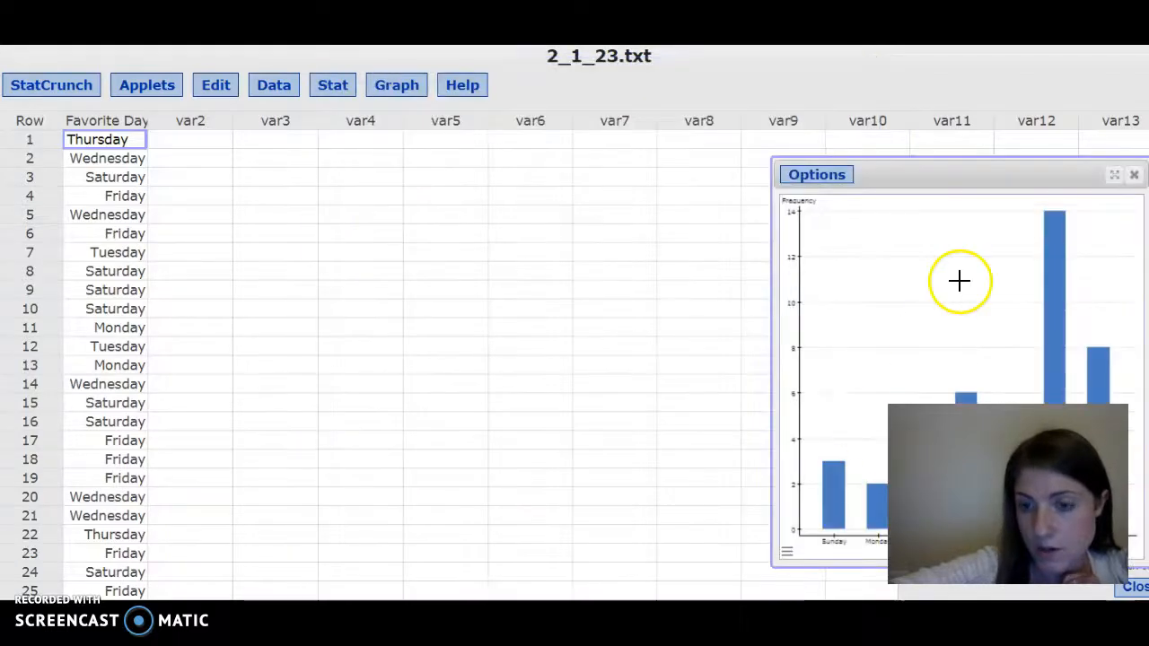
# - Move the bar plot window and inspect the frequencies of the individual bars
pyautogui.moveTo(974, 185); pyautogui.dragTo(604, 121)
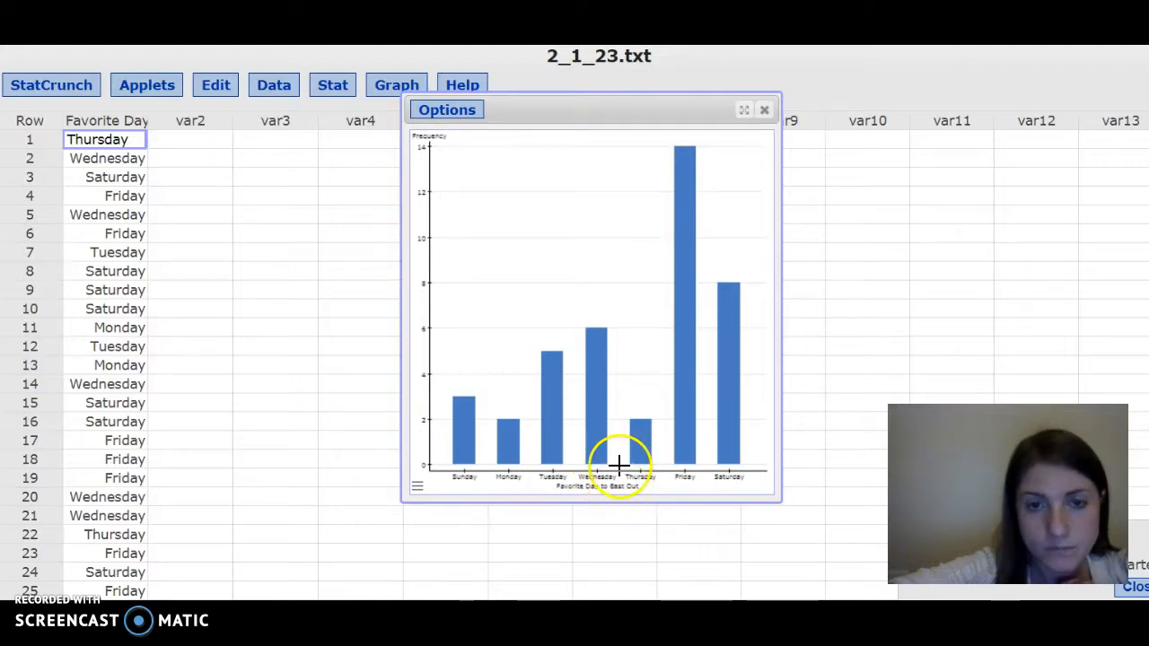
pyautogui.moveTo(741, 312)
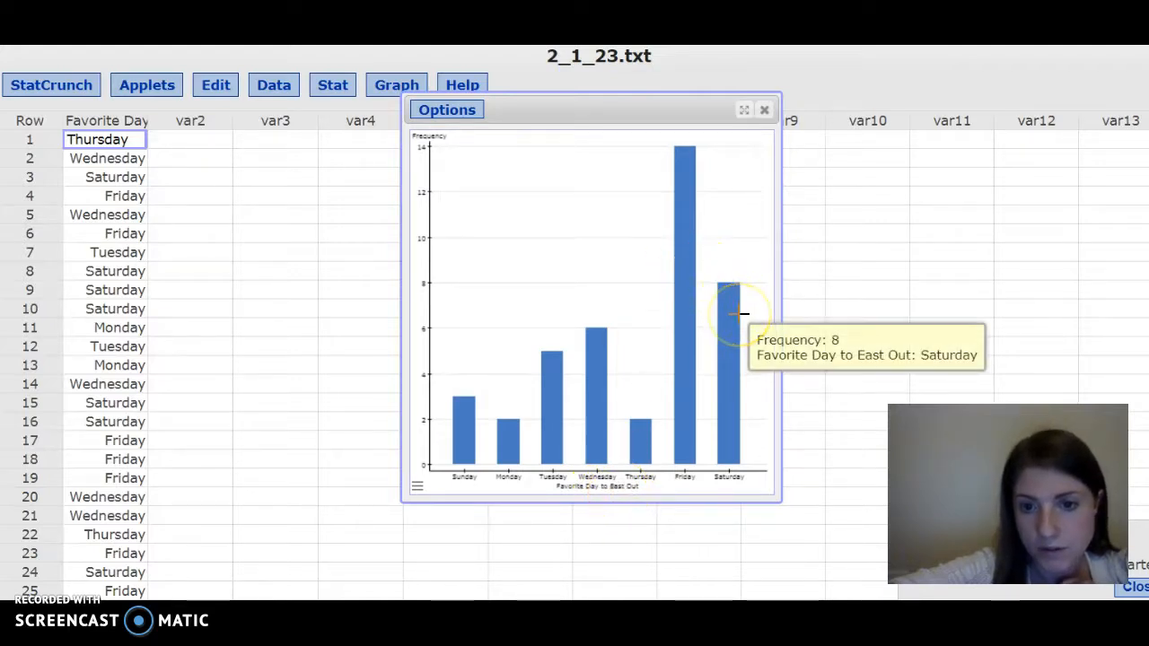
pyautogui.click(721, 317)
pyautogui.click(638, 449)
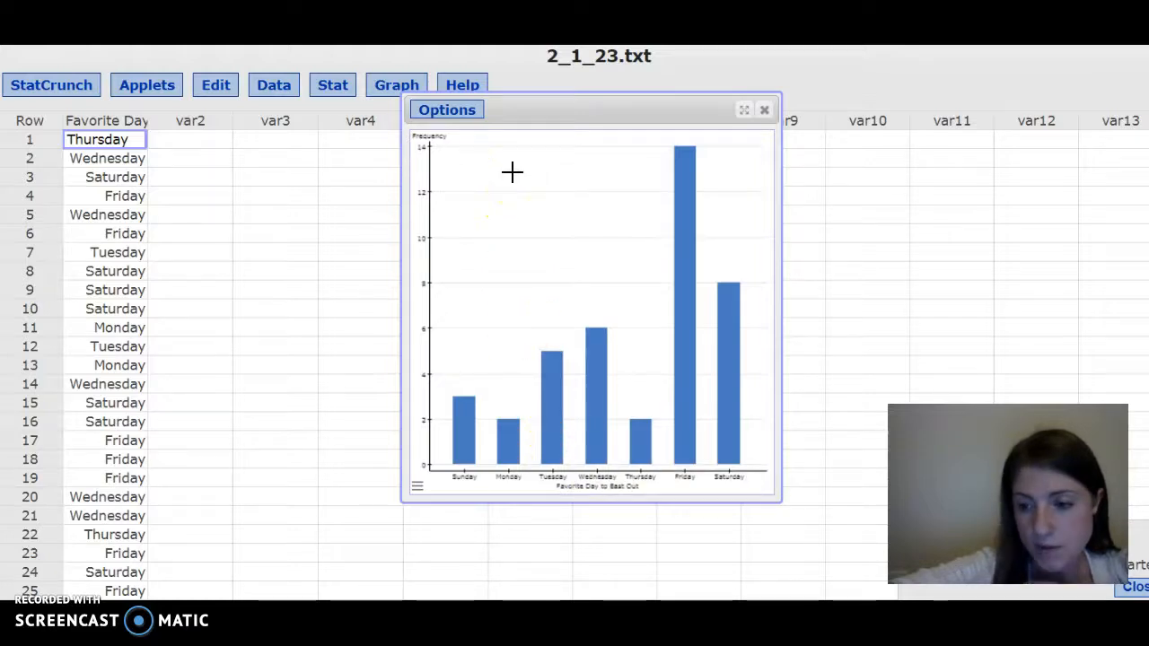
# - Open the plot's copy image view, close it, and close the bar plot window
pyautogui.click(468, 111)
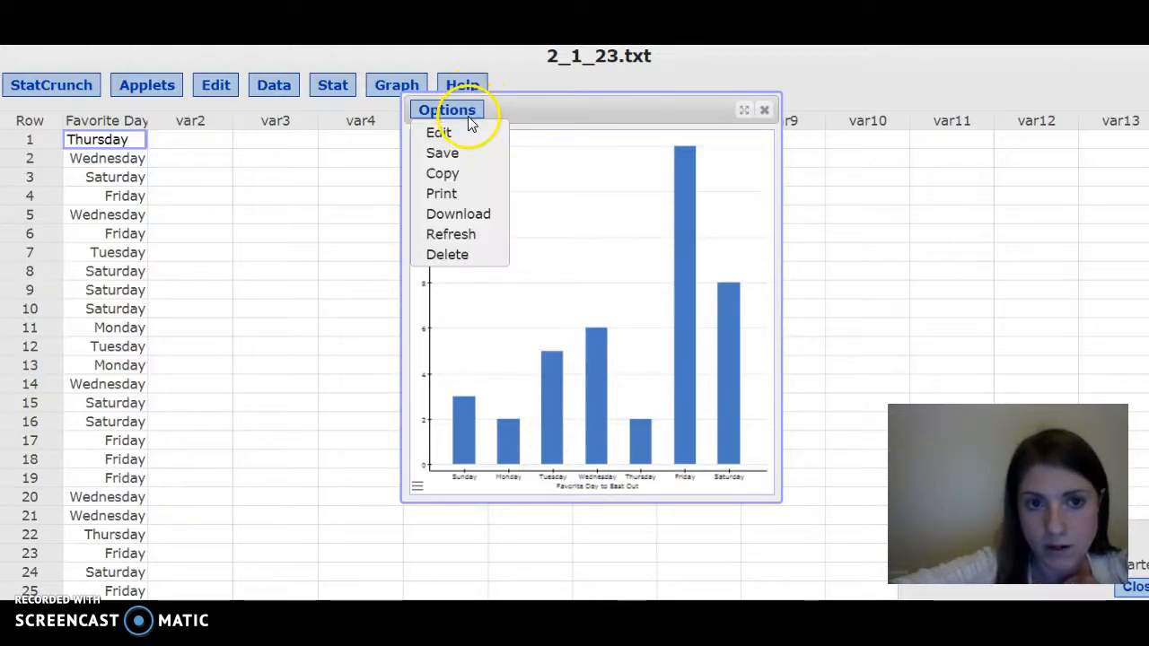
pyautogui.click(466, 183)
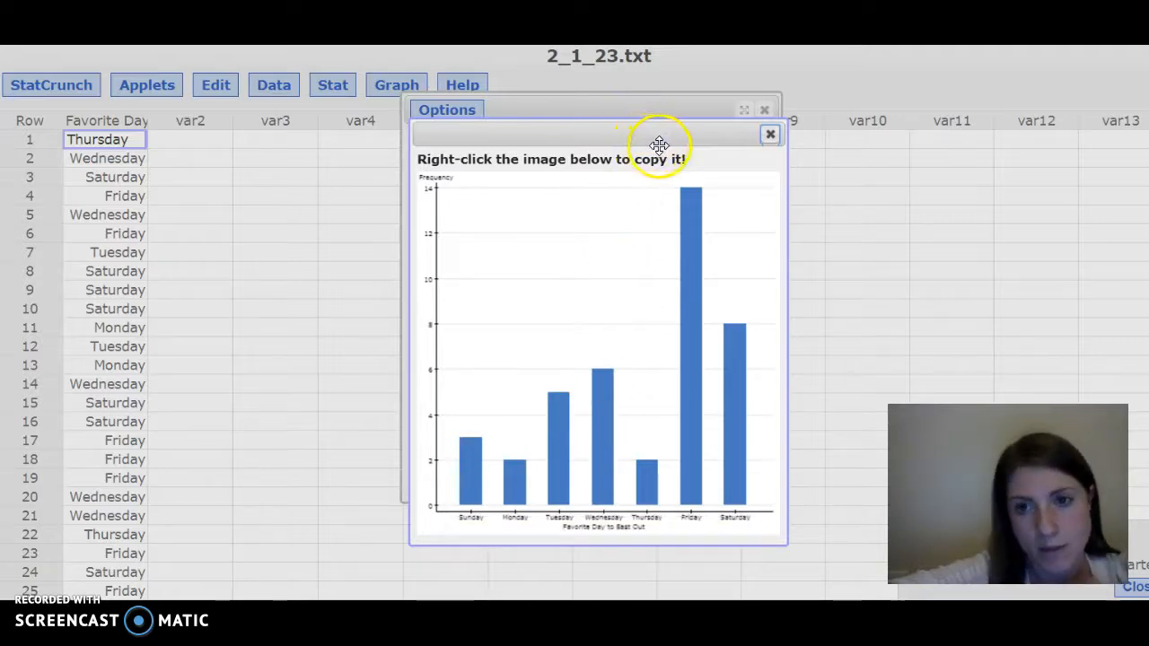
pyautogui.click(771, 134)
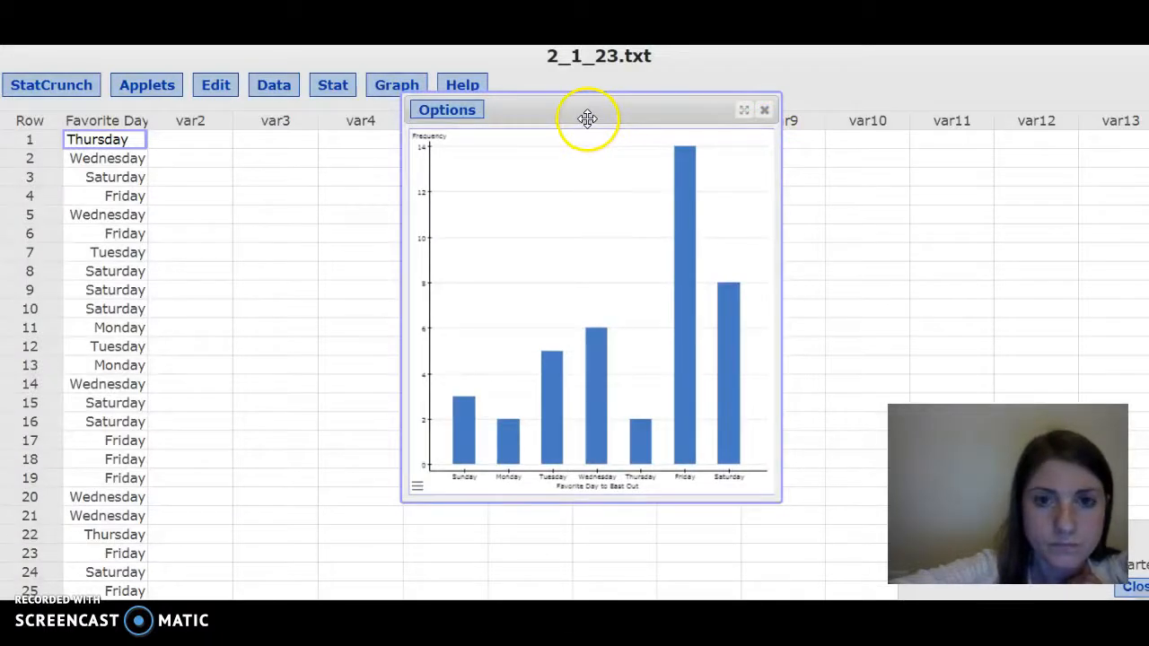
pyautogui.click(764, 110)
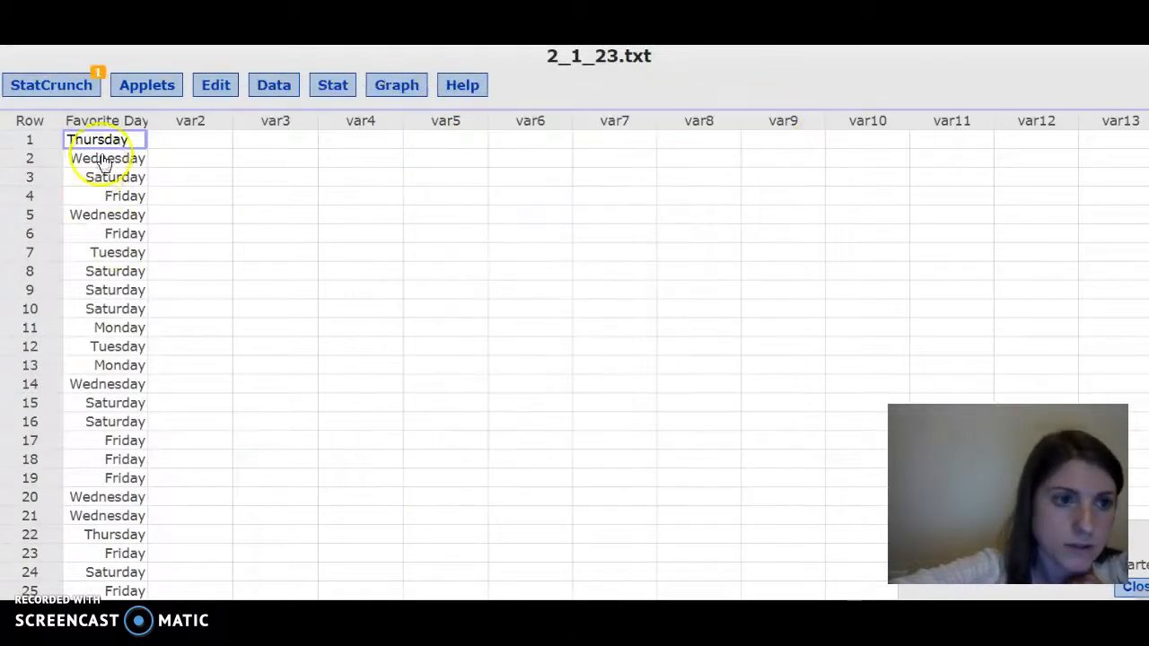
# - Rename the column to Favorite Day to Eat Out
pyautogui.click(117, 127)
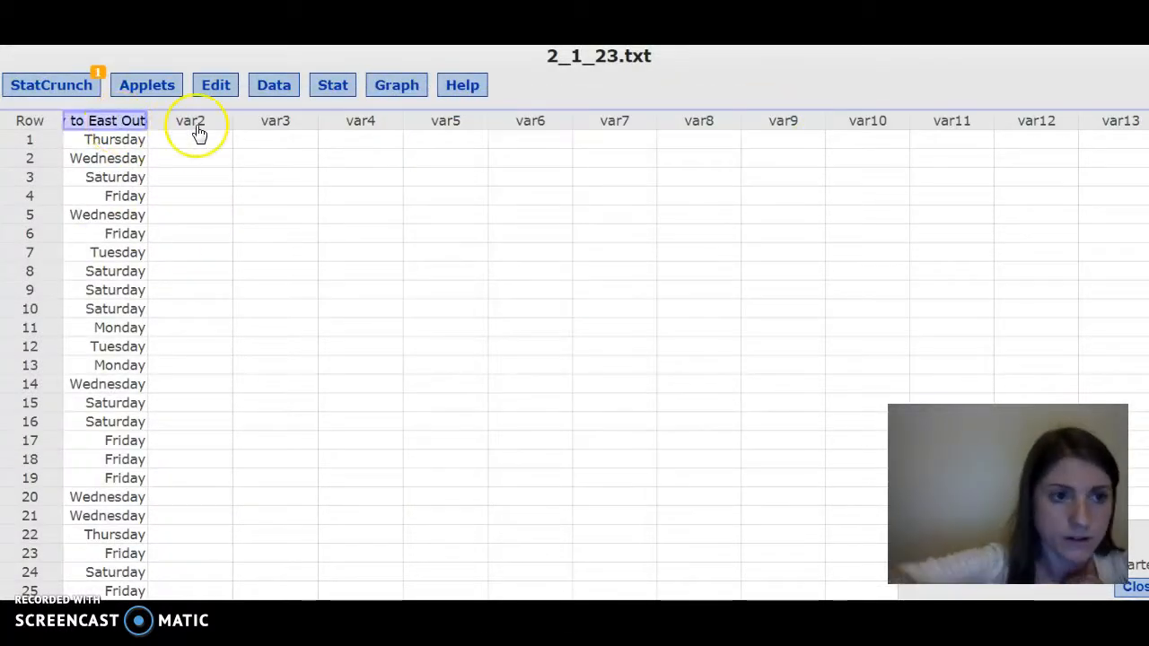
pyautogui.press('BackSpace')
pyautogui.press('BackSpace')
pyautogui.press('BackSpace')
pyautogui.press('BackSpace')
pyautogui.press('BackSpace')
pyautogui.press('BackSpace')
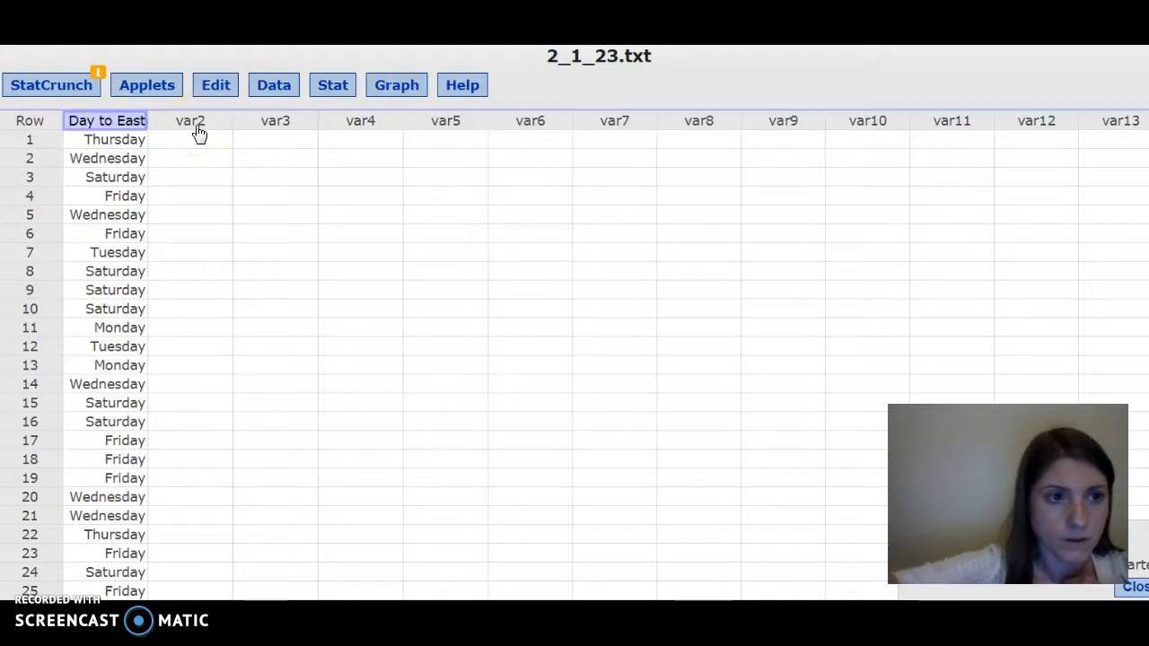
pyautogui.write('t Out')
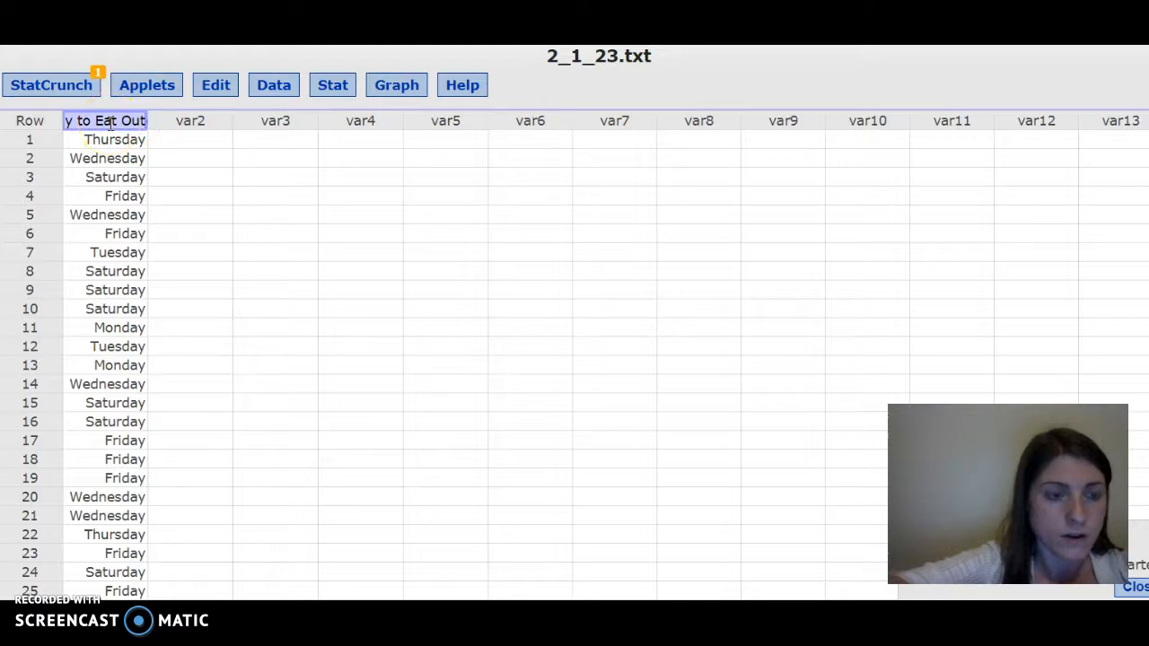
pyautogui.click(109, 124)
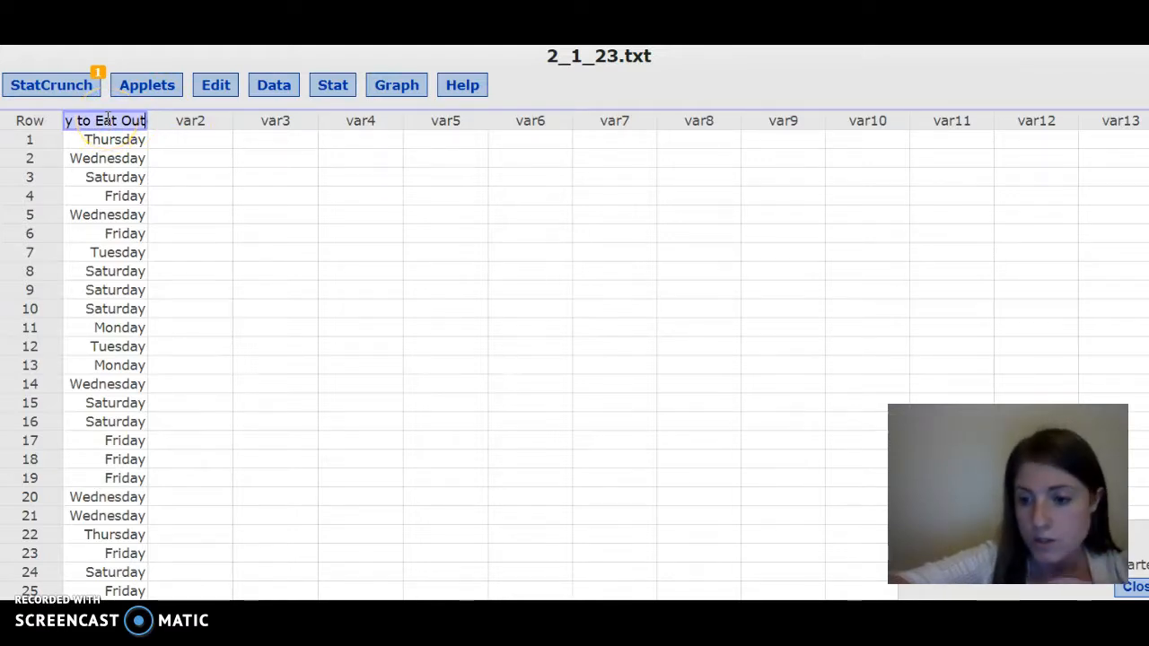
# - Change the row 2 entry to lowercase wednesday
pyautogui.click(82, 163)
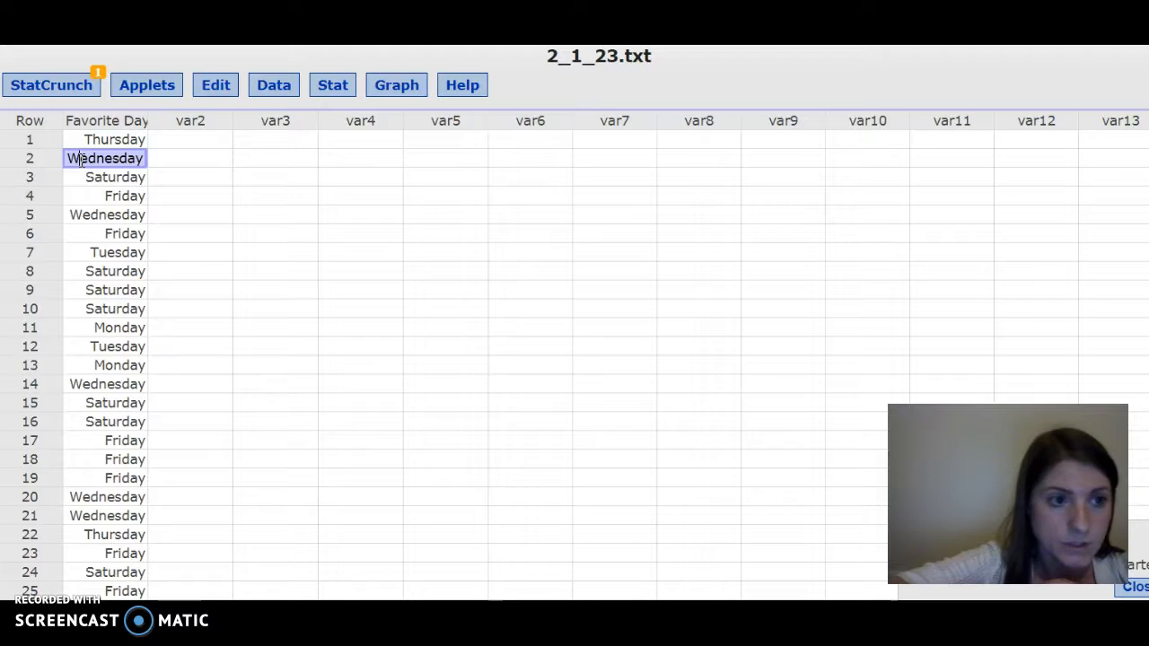
pyautogui.press('BackSpace')
pyautogui.write('w')
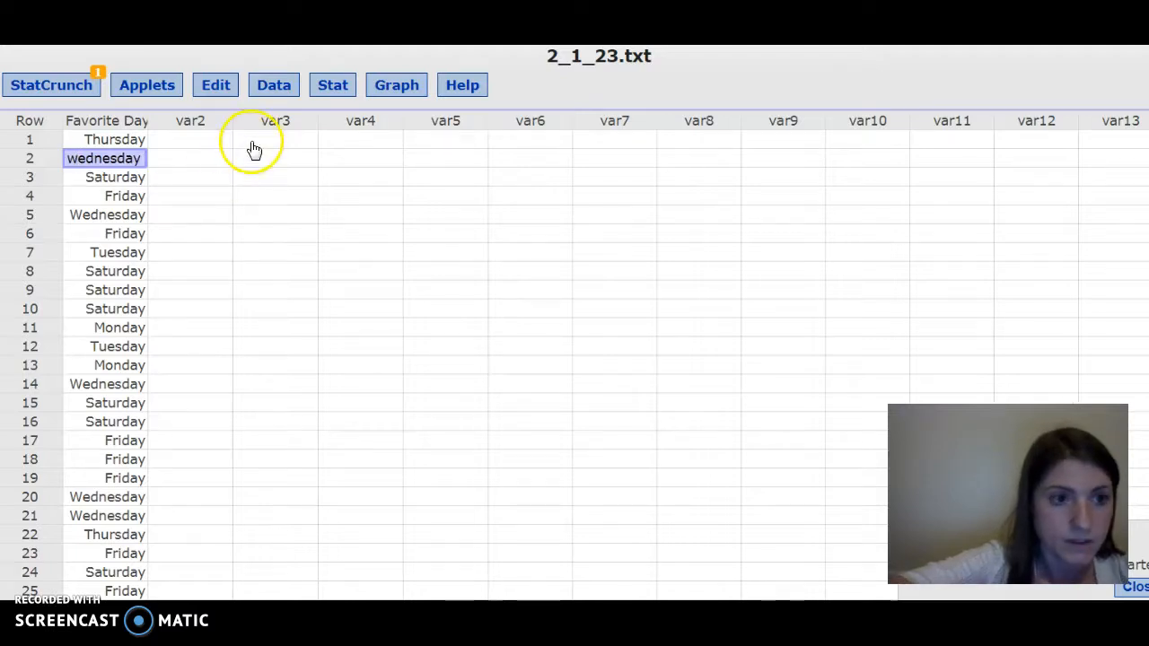
pyautogui.click(308, 165)
# - Create a bar plot with data for the Favorite Day to Eat Out column
pyautogui.click(396, 84)
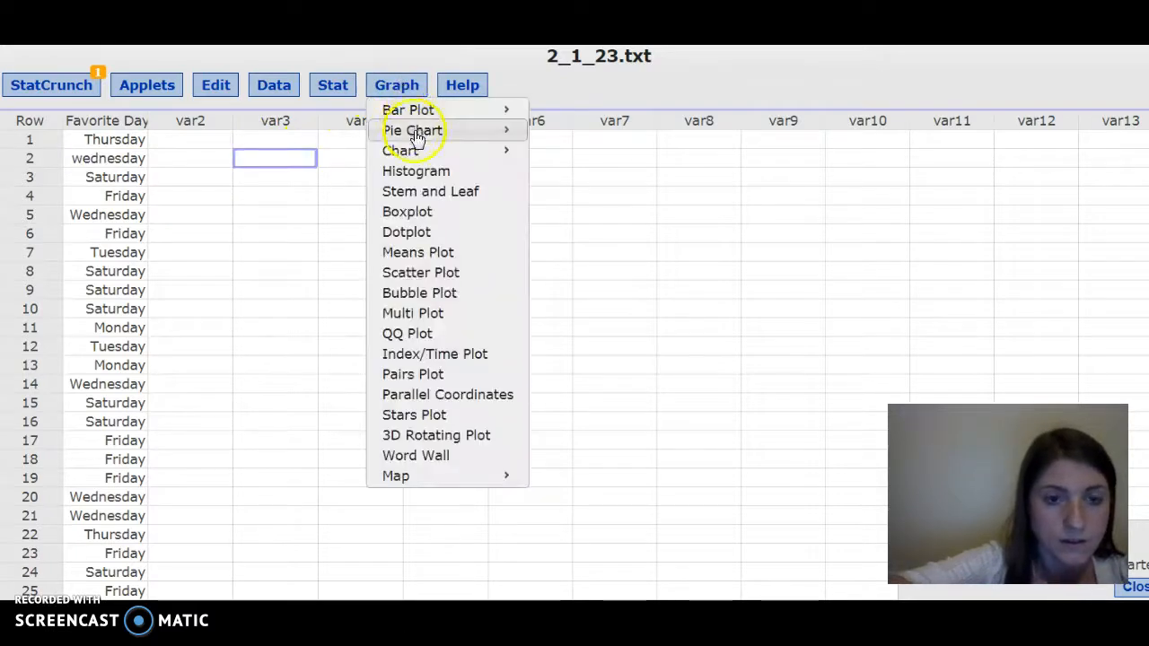
pyautogui.moveTo(416, 114)
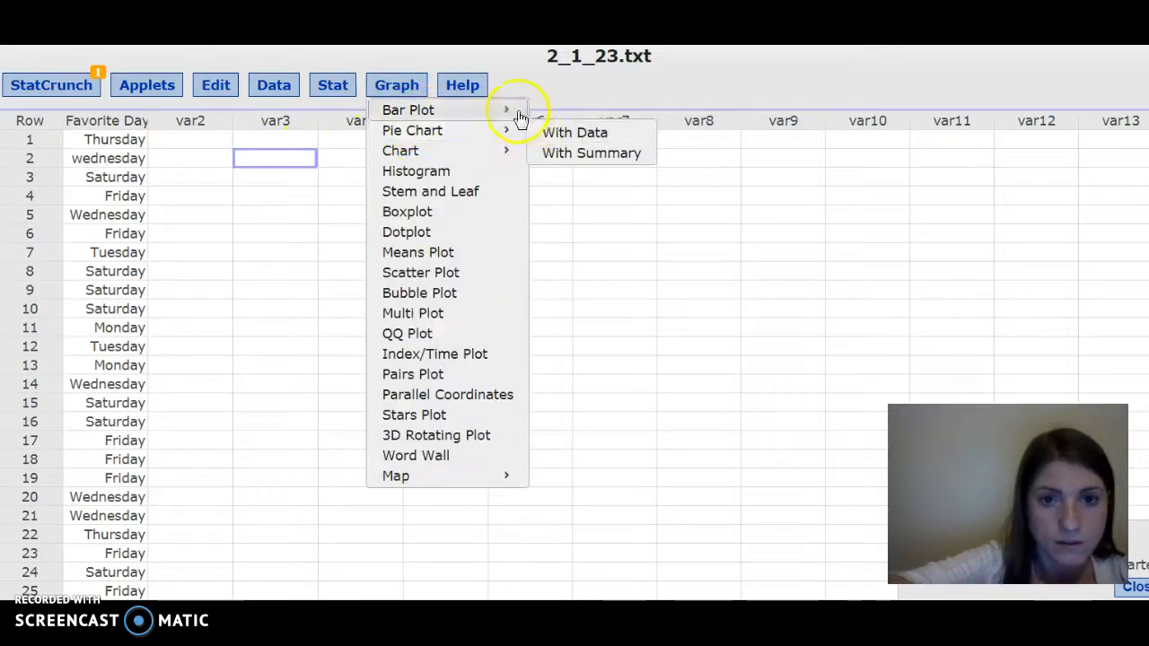
pyautogui.click(549, 112)
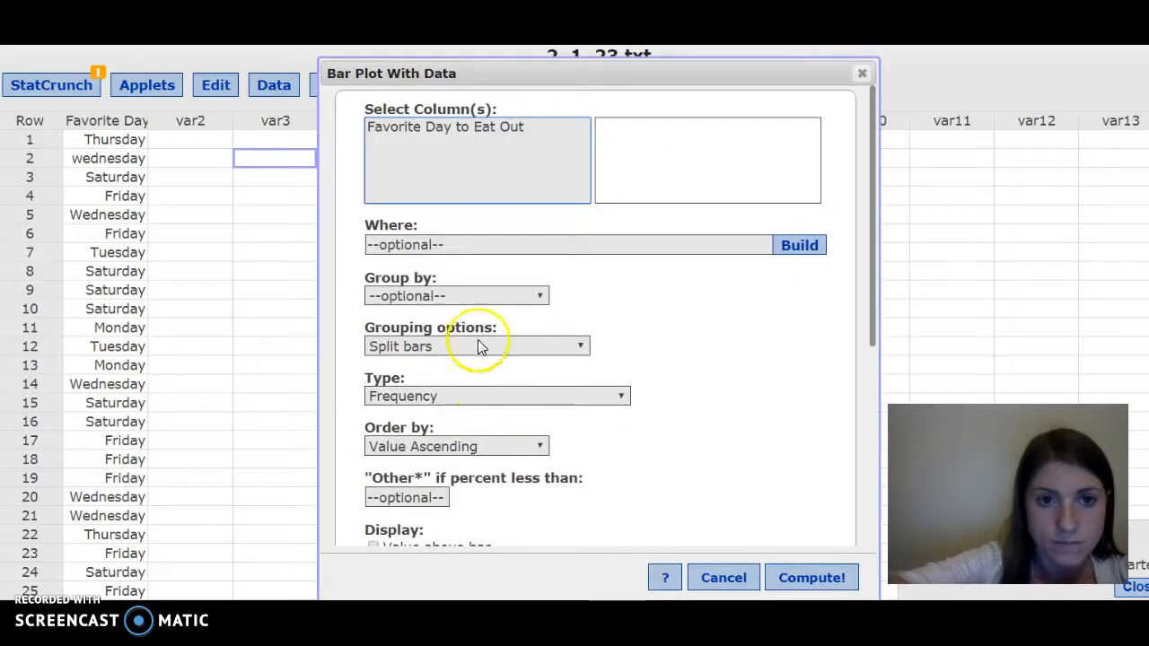
pyautogui.click(501, 128)
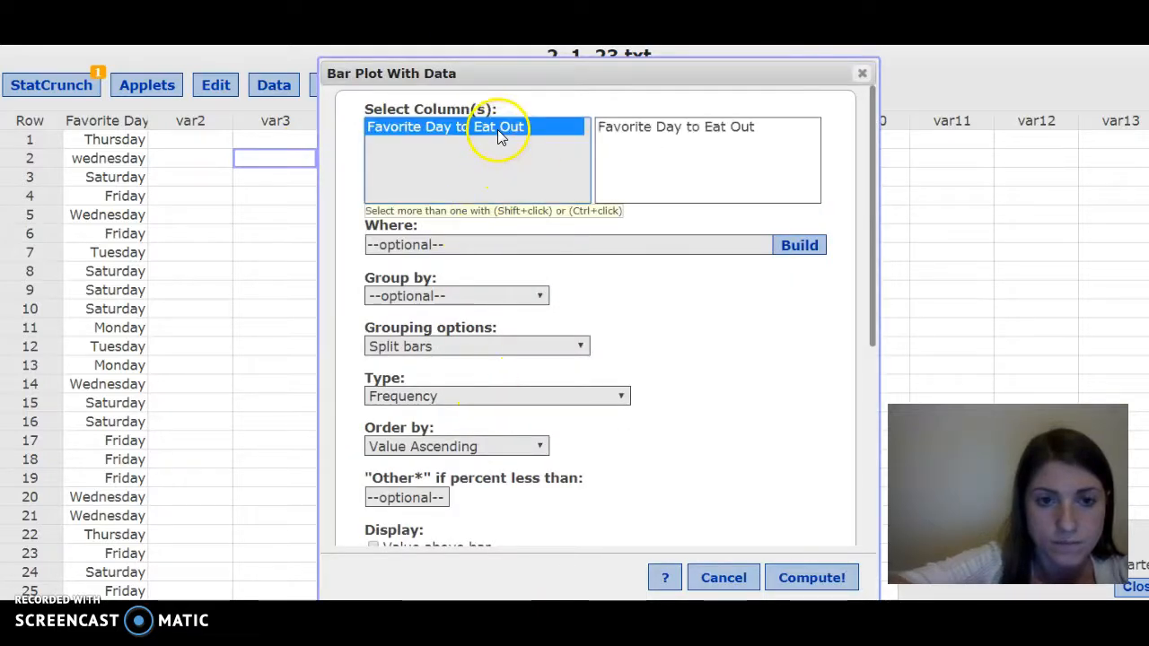
pyautogui.click(812, 579)
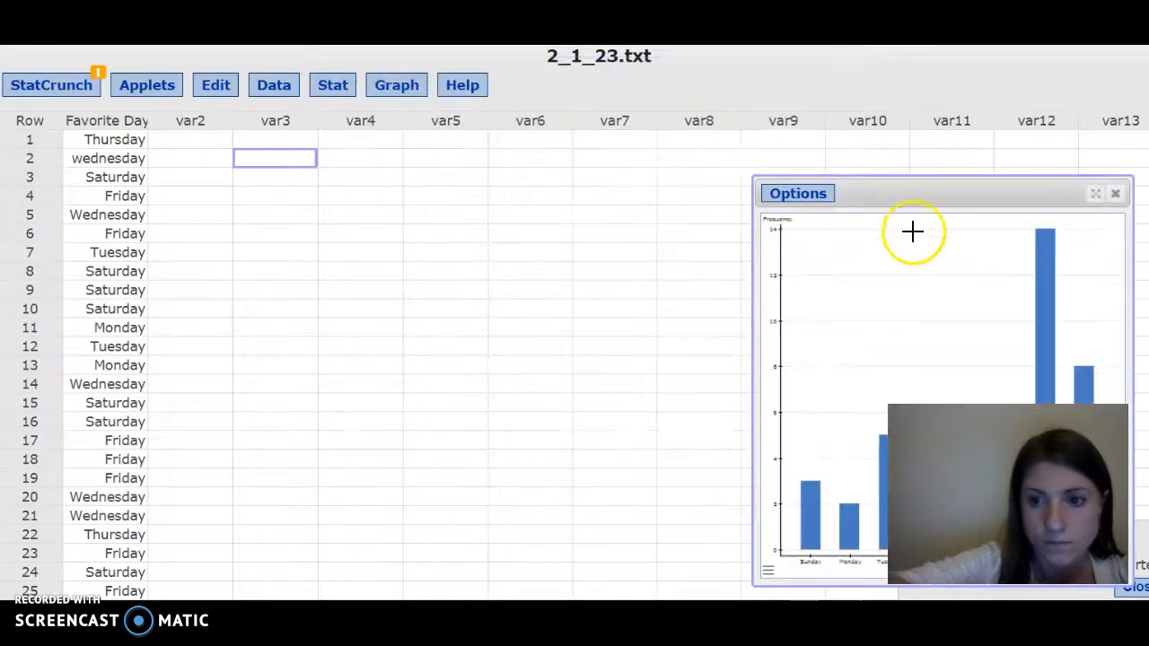
# - Move the new bar plot window, examine its bars, and close it
pyautogui.moveTo(895, 203); pyautogui.dragTo(631, 165)
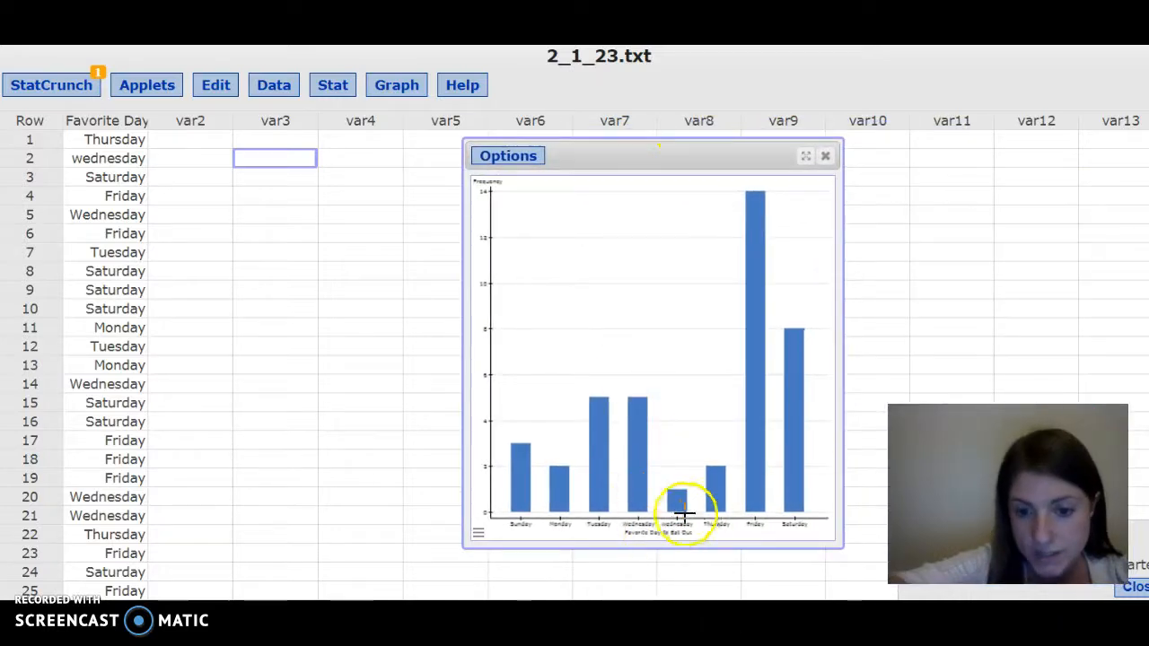
pyautogui.moveTo(678, 506)
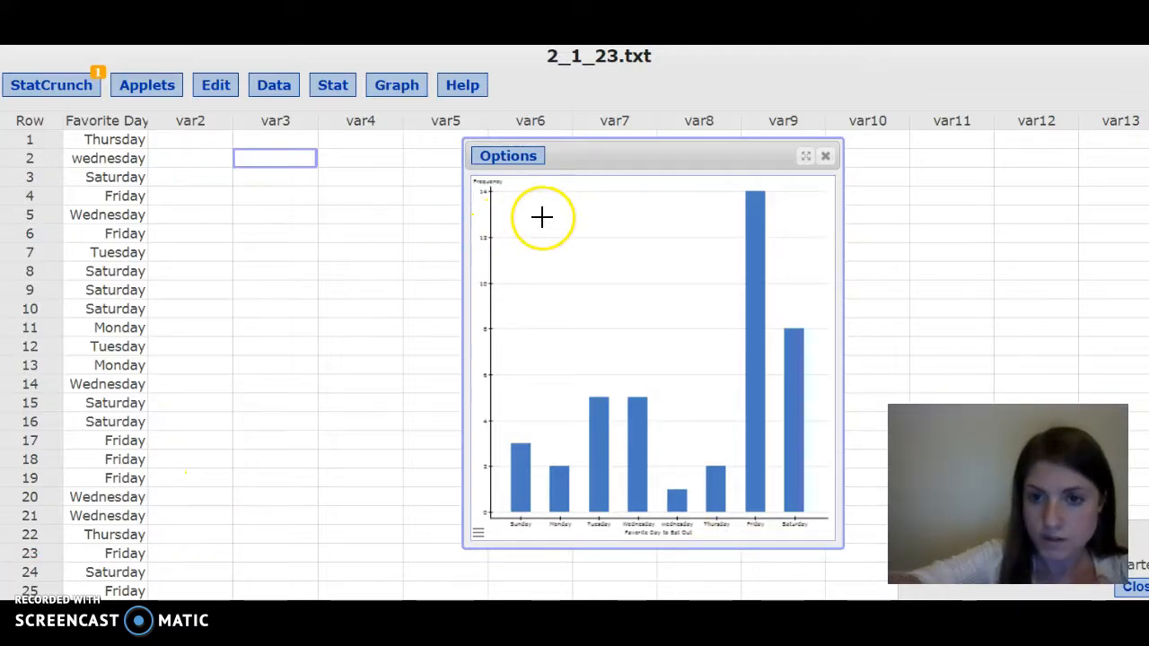
pyautogui.click(825, 158)
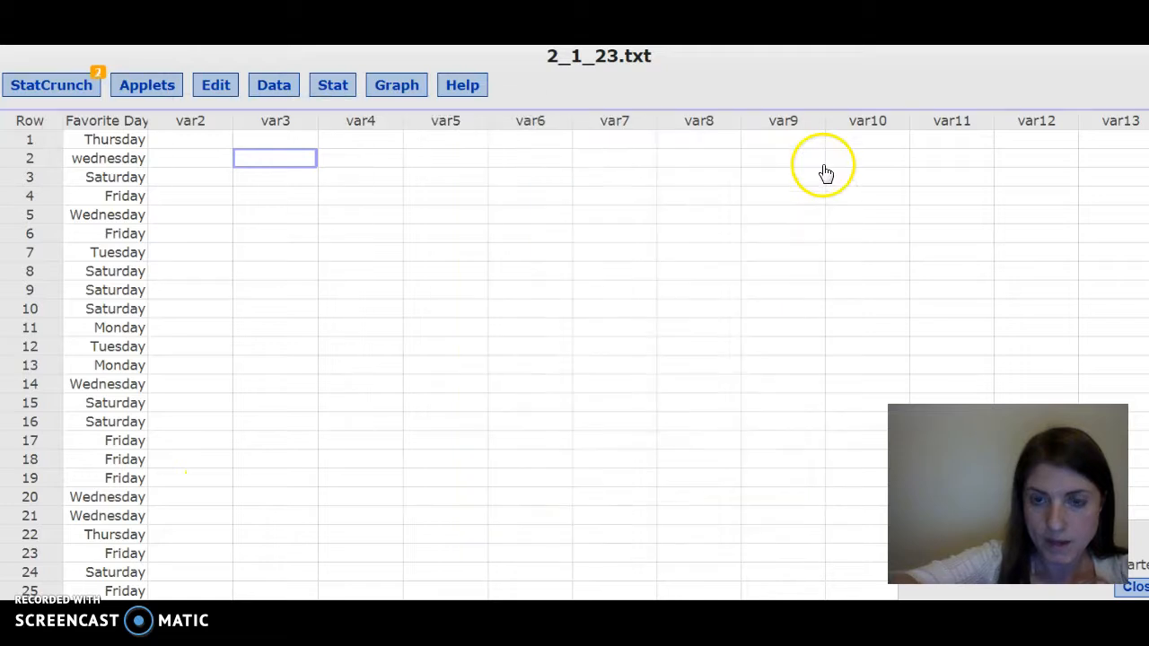
# - Build a frequency table of Favorite Day to Eat Out showing only the Frequency statistic
pyautogui.click(325, 90)
pyautogui.moveTo(358, 153)
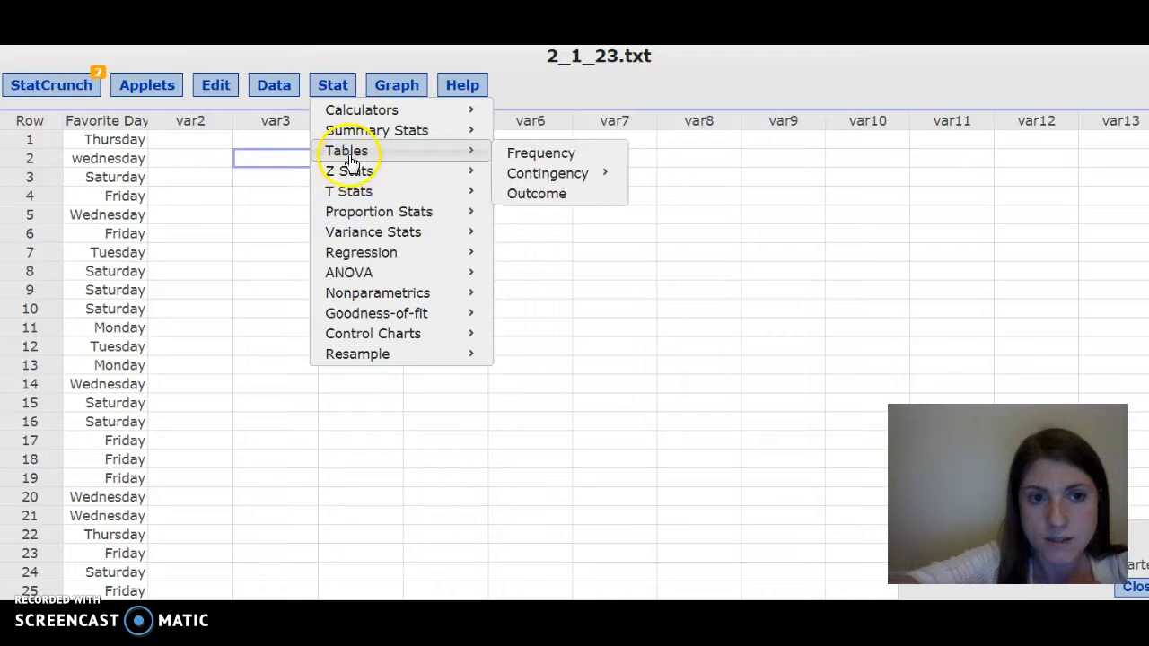
pyautogui.click(561, 154)
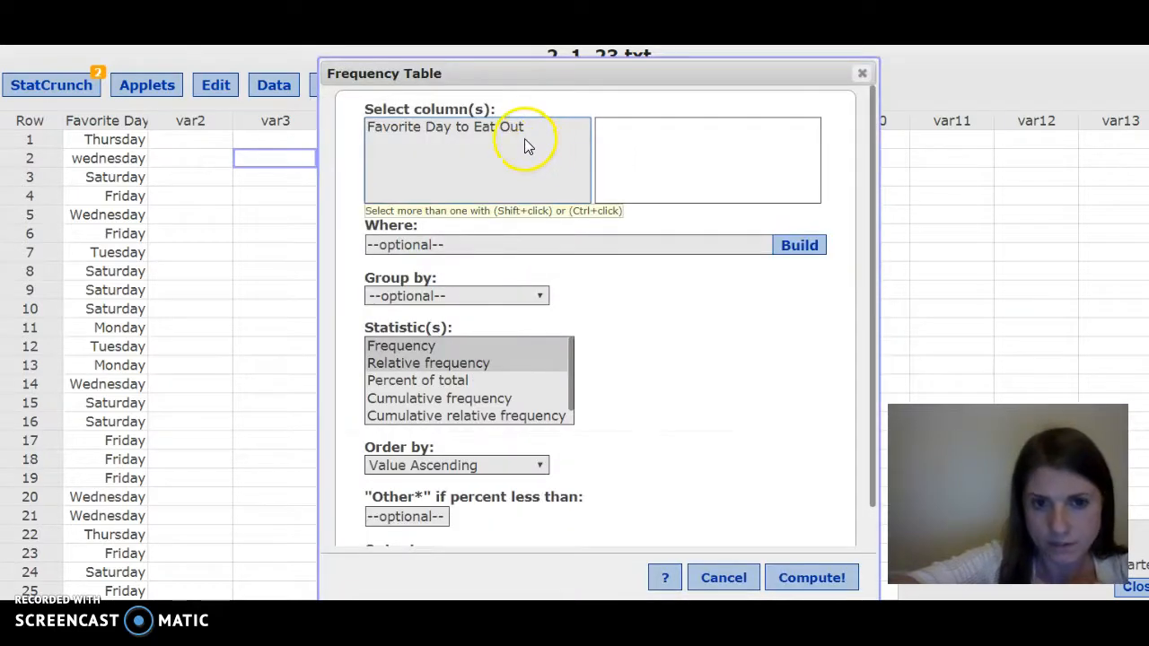
pyautogui.click(516, 131)
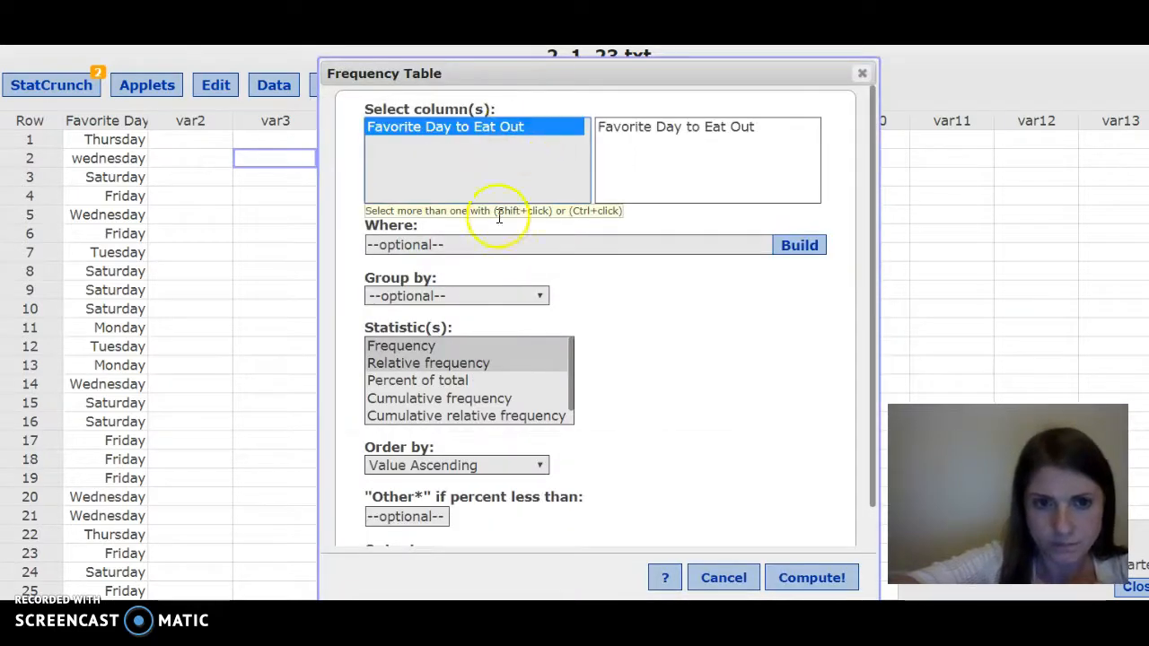
pyautogui.click(432, 348)
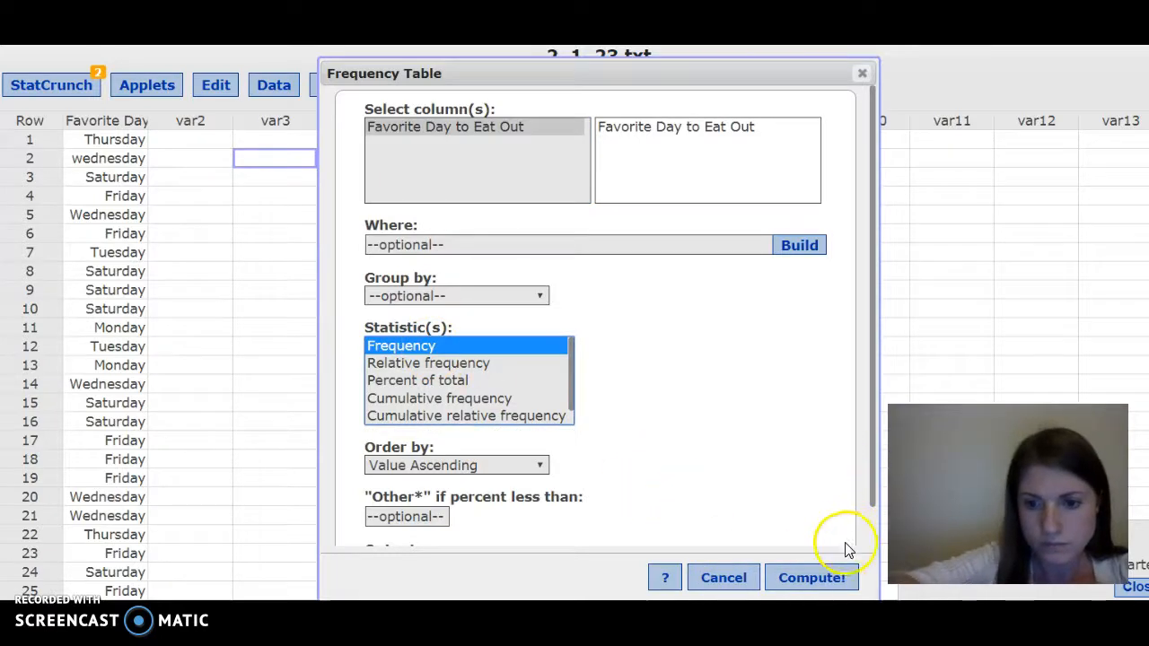
pyautogui.click(834, 582)
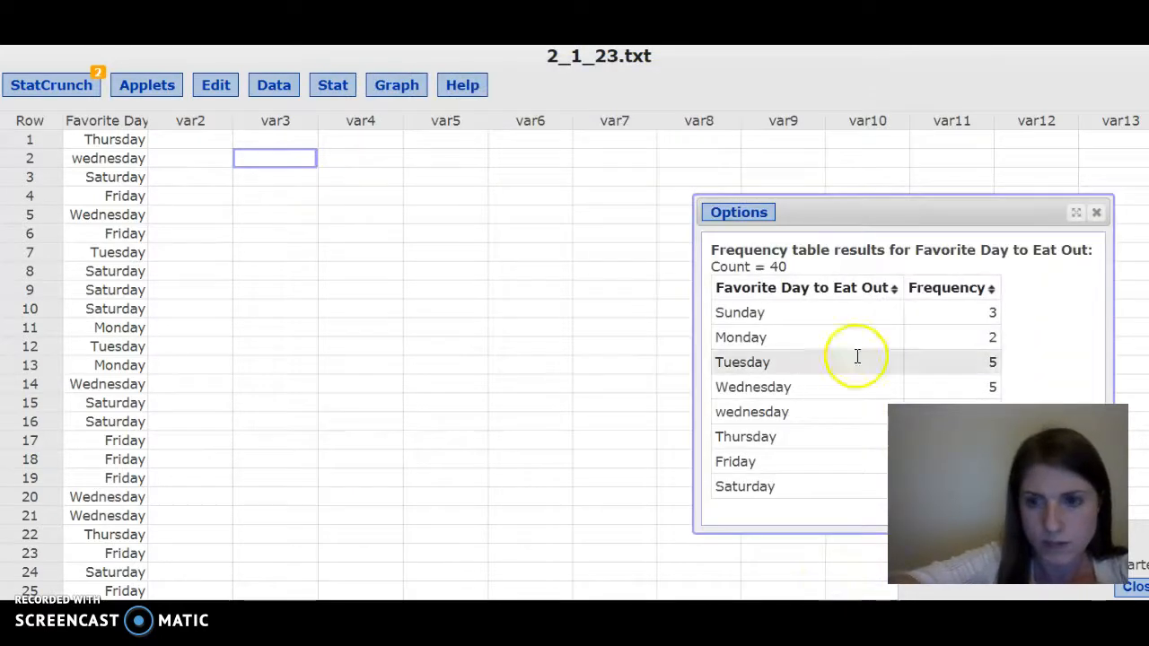
# - Reposition the frequency table, select its contents, sort it by Frequency both ways and by day, and close it
pyautogui.moveTo(890, 211); pyautogui.dragTo(578, 183)
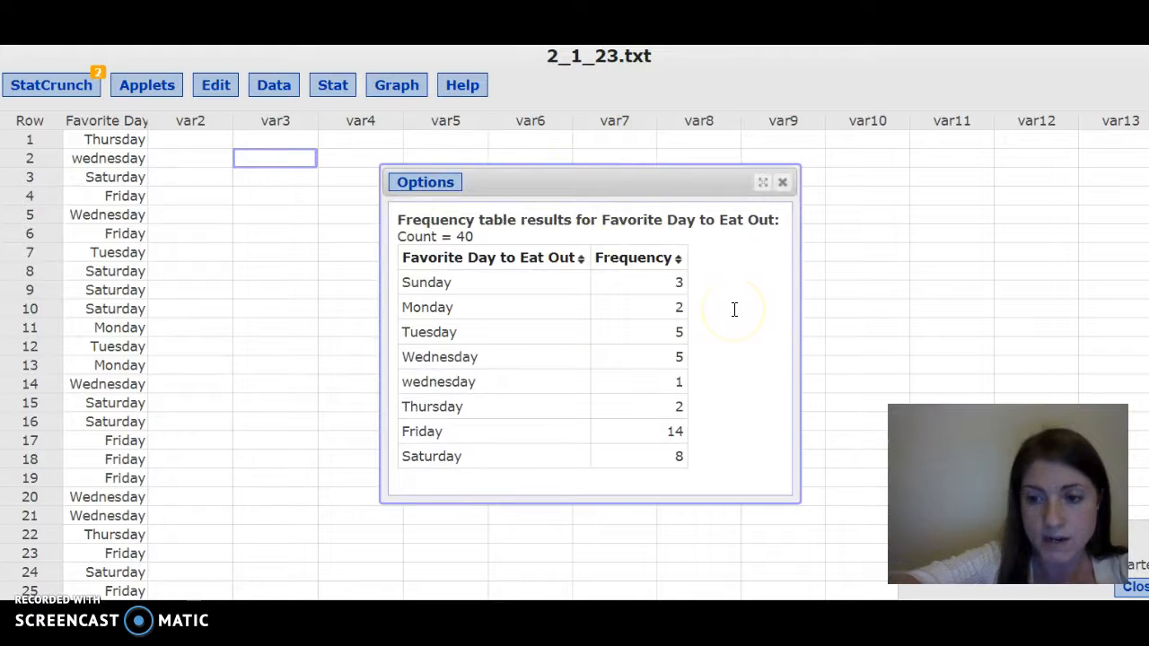
pyautogui.moveTo(706, 464); pyautogui.dragTo(360, 260)
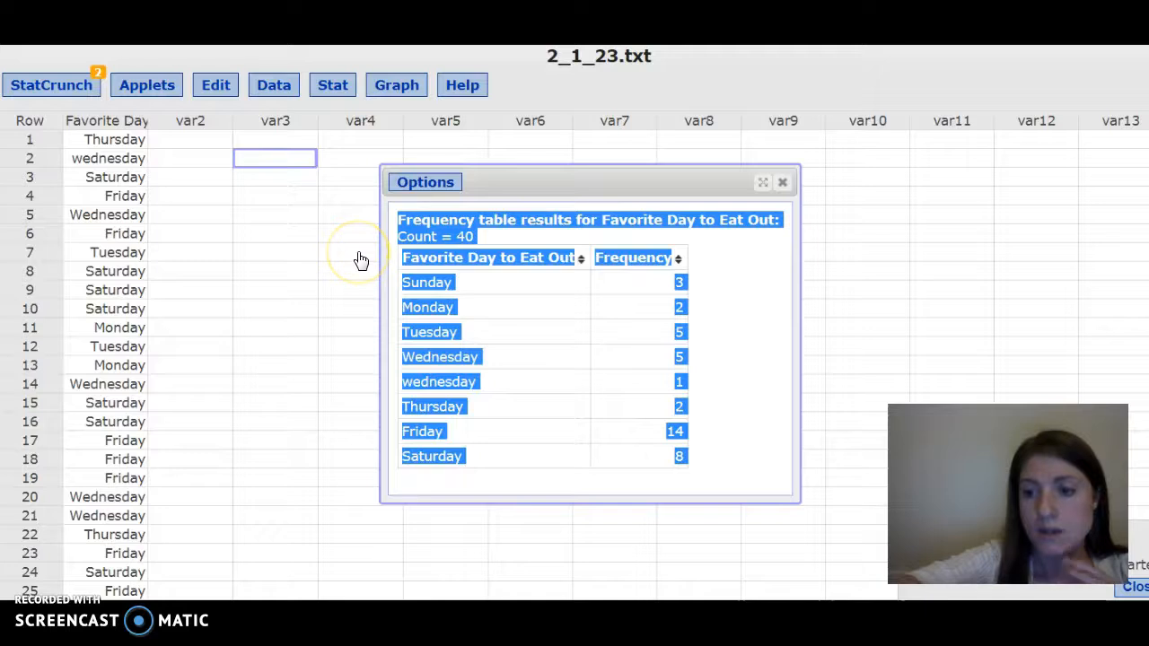
pyautogui.click(667, 283)
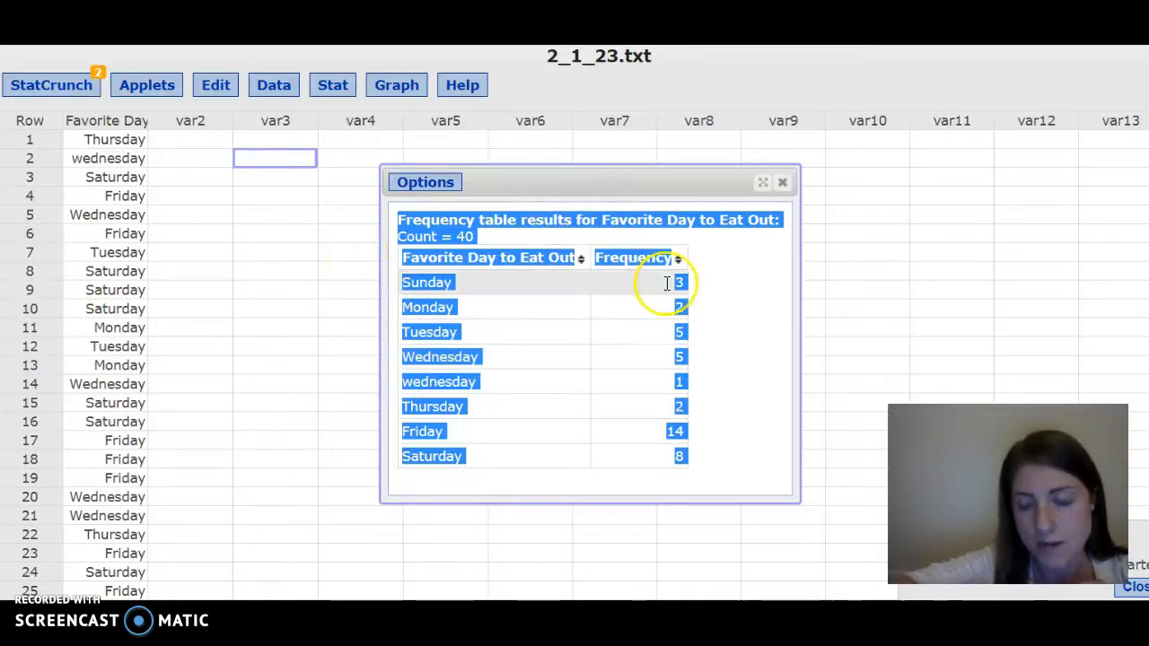
pyautogui.click(759, 291)
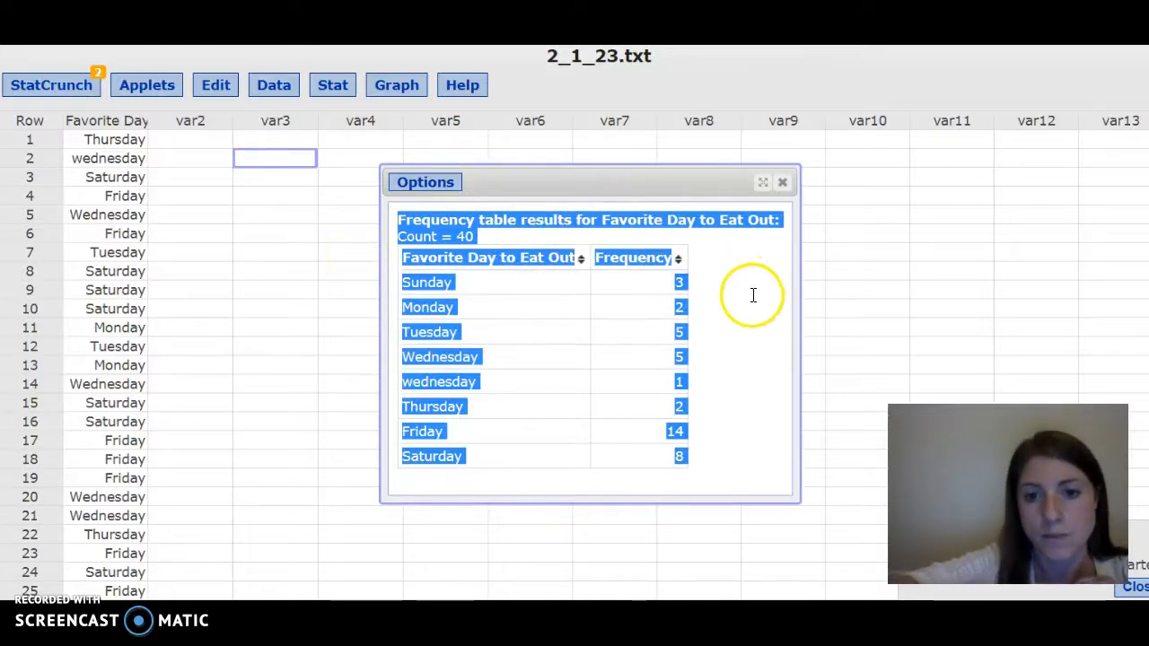
pyautogui.click(680, 263)
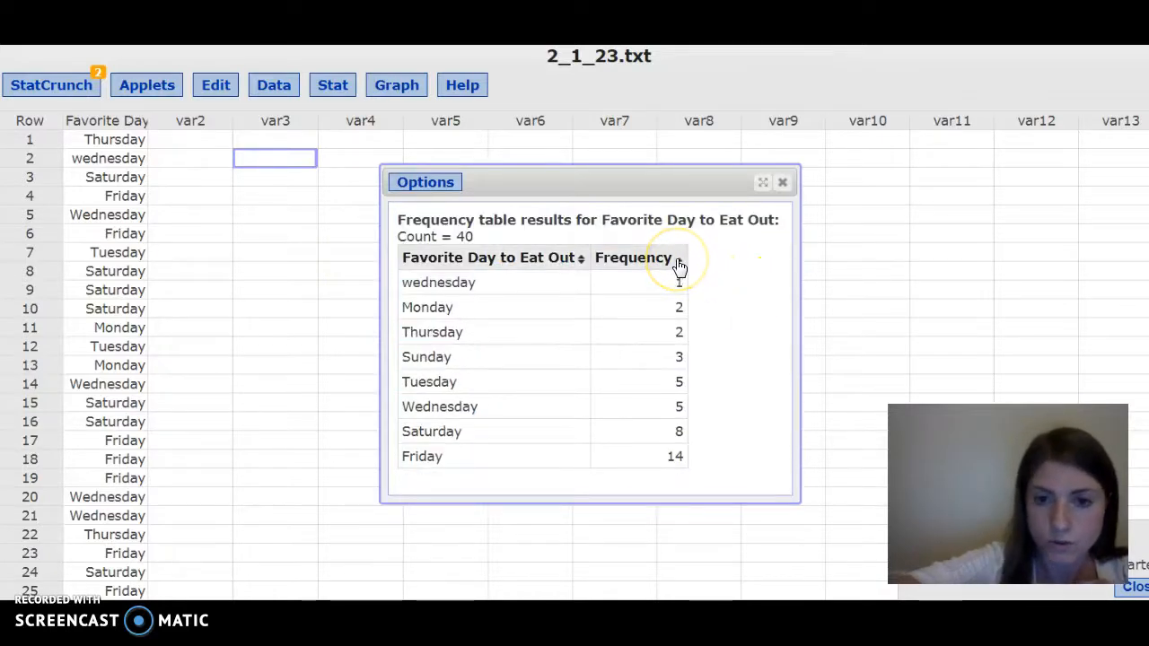
pyautogui.click(679, 264)
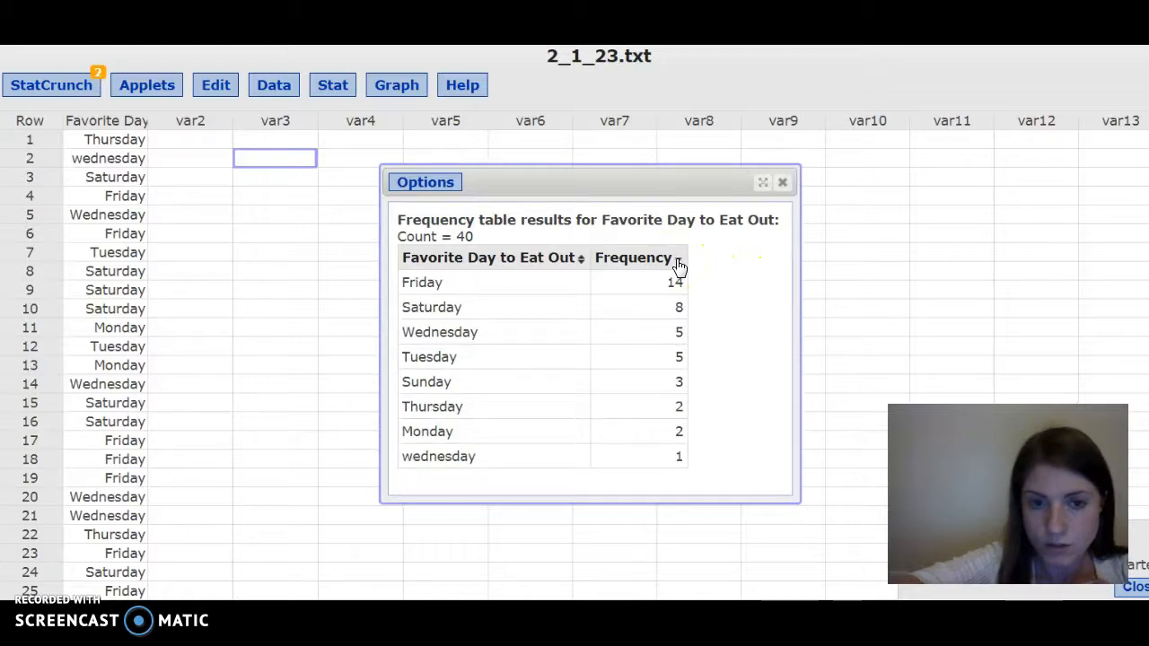
pyautogui.click(573, 260)
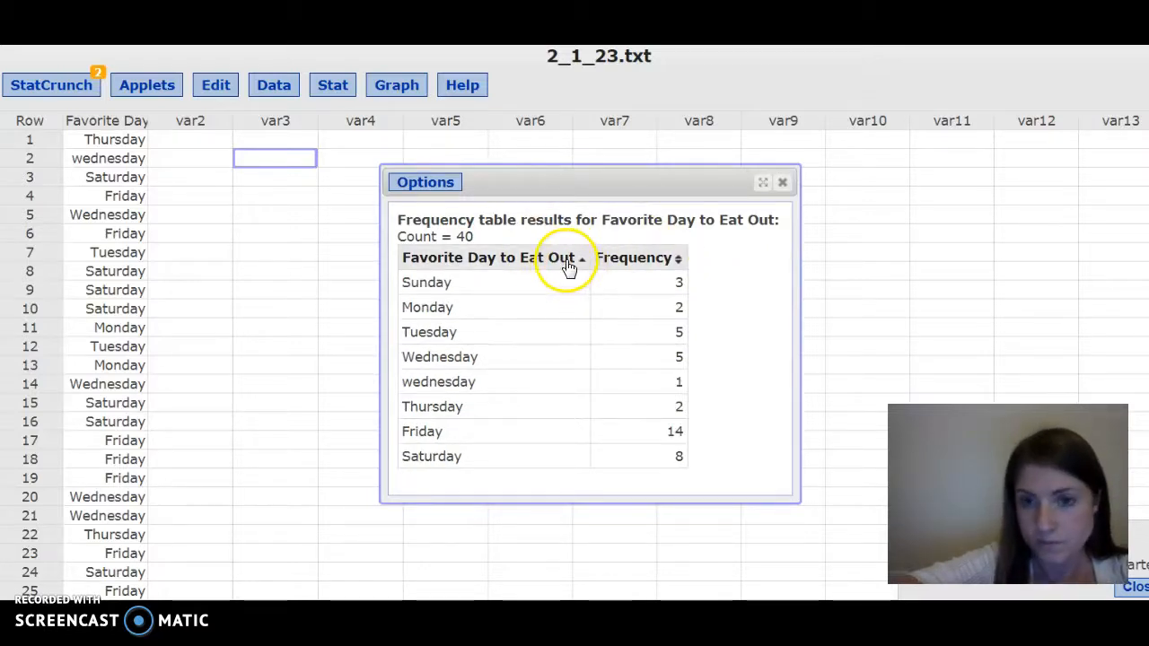
pyautogui.click(783, 186)
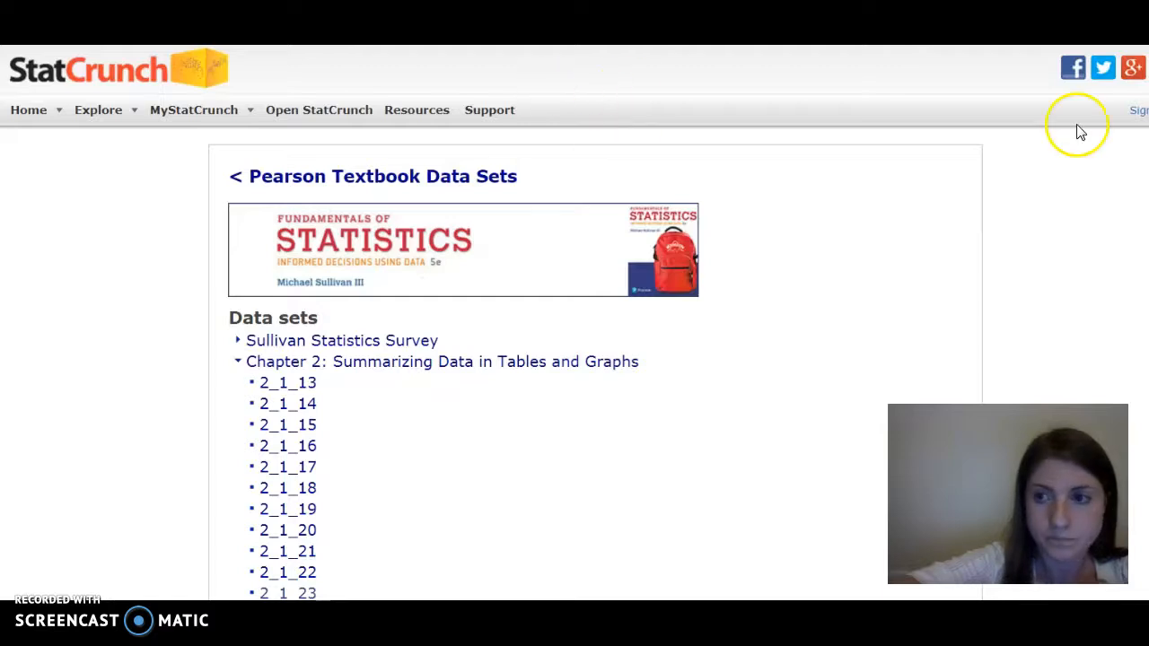
pyautogui.scroll(-4, 1047, 111)
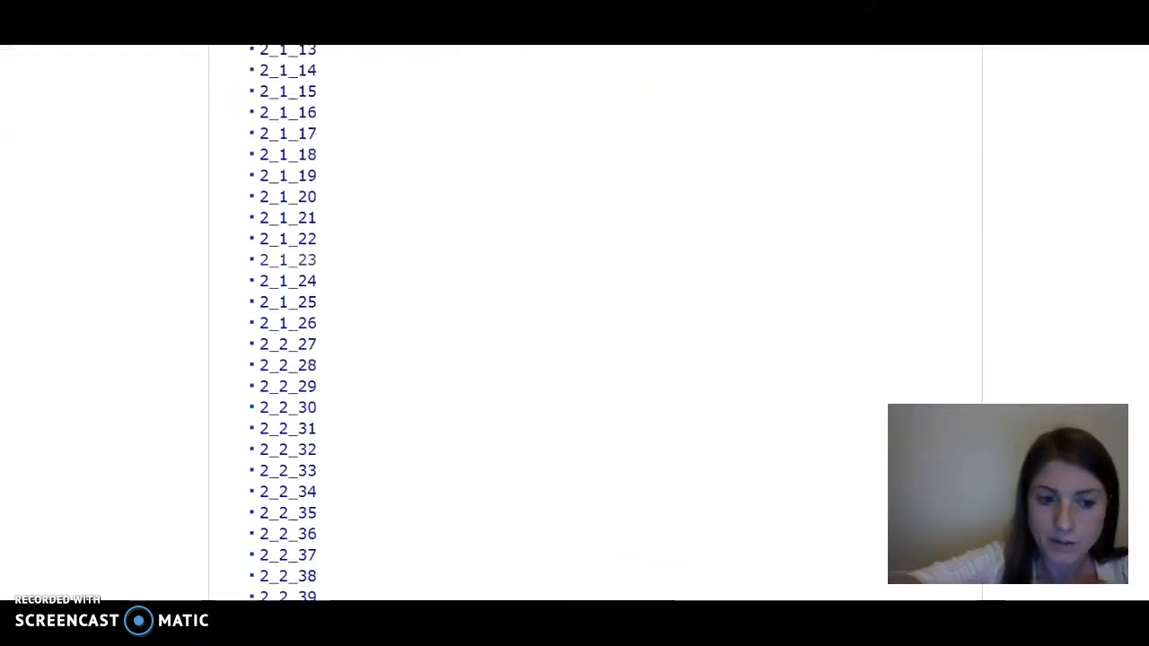
pyautogui.click(279, 410)
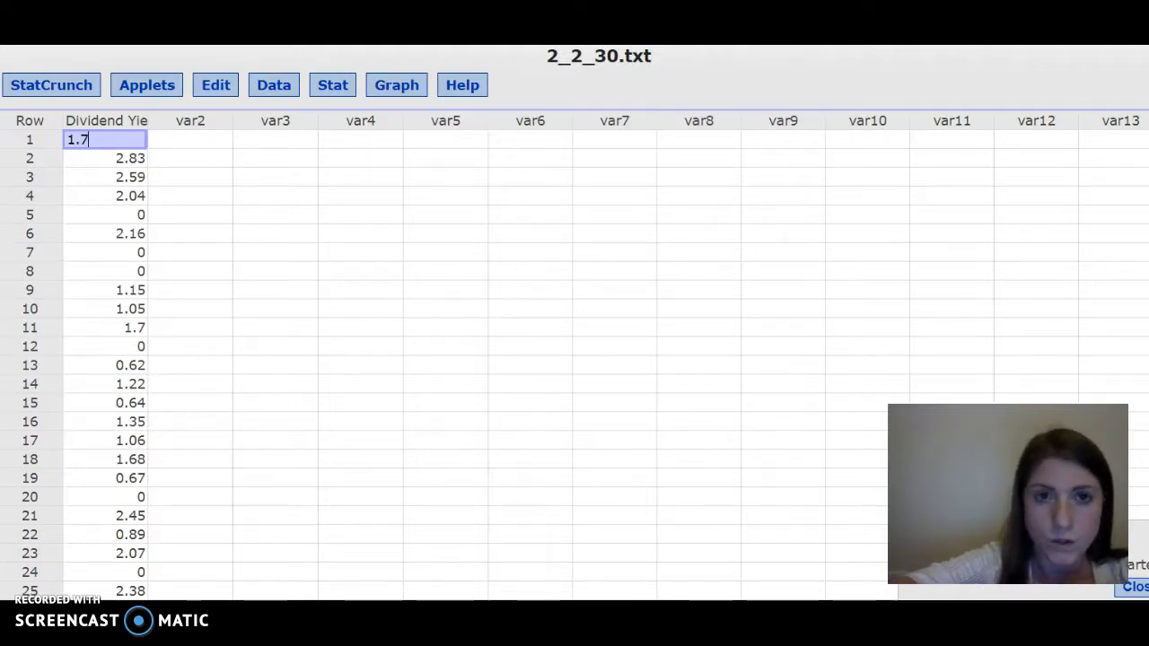
pyautogui.hotkey('ctrl', 'w')
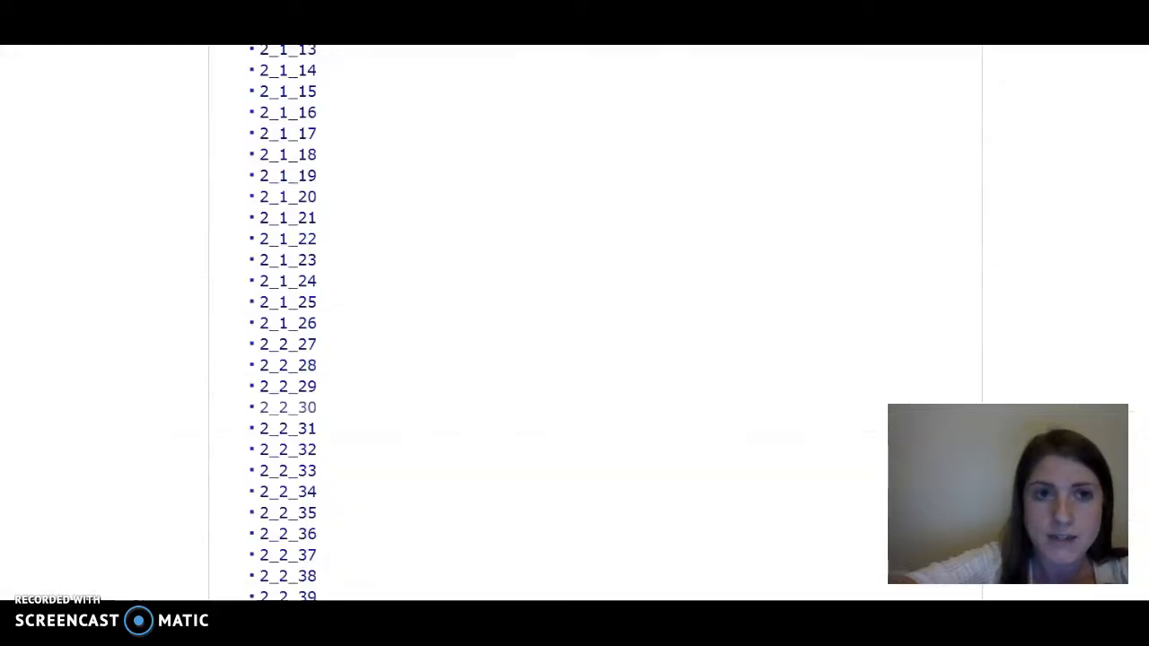
# - Open the 2_2_28 data set and create a histogram of the Income column
pyautogui.click(308, 373)
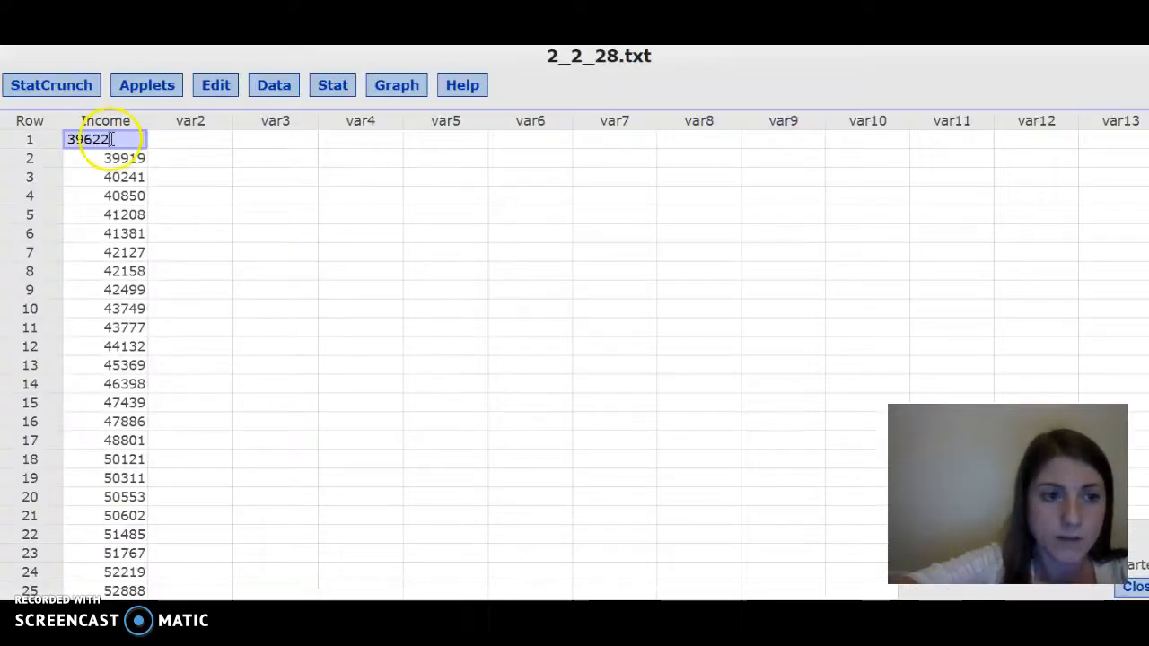
pyautogui.click(423, 91)
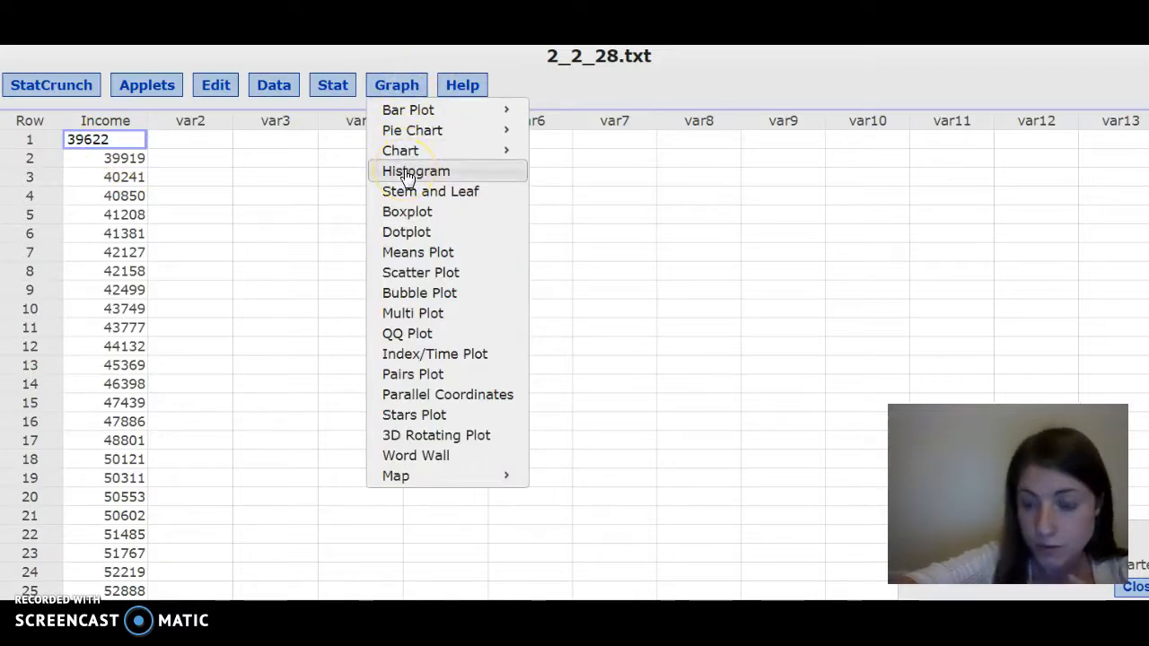
pyautogui.moveTo(441, 120)
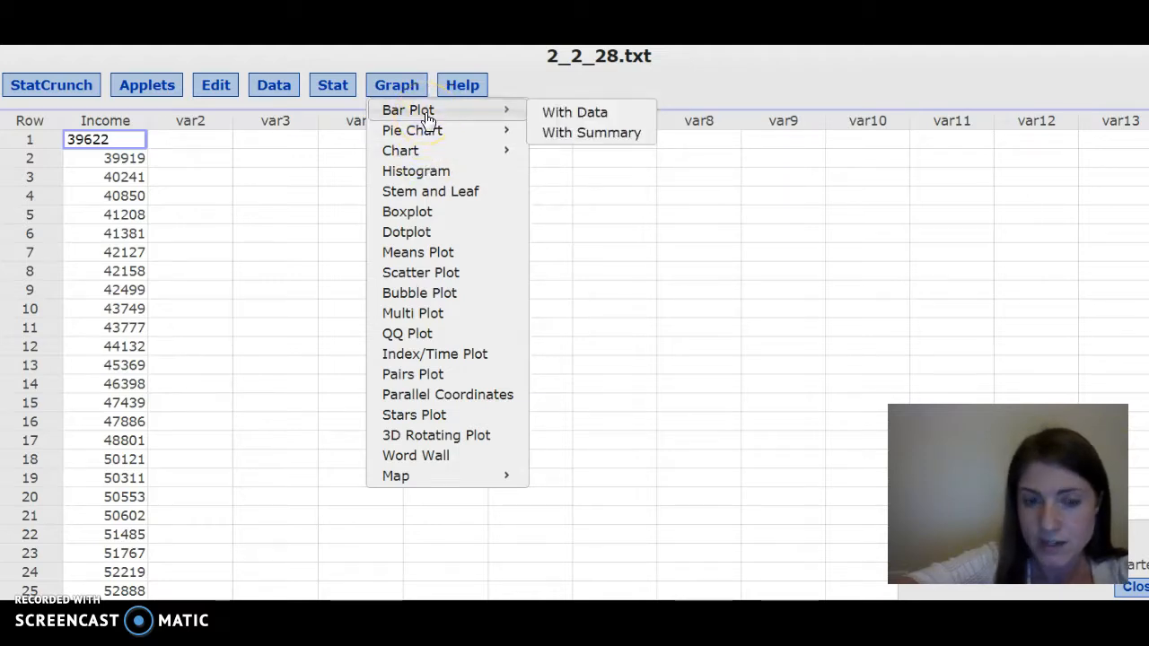
pyautogui.click(425, 171)
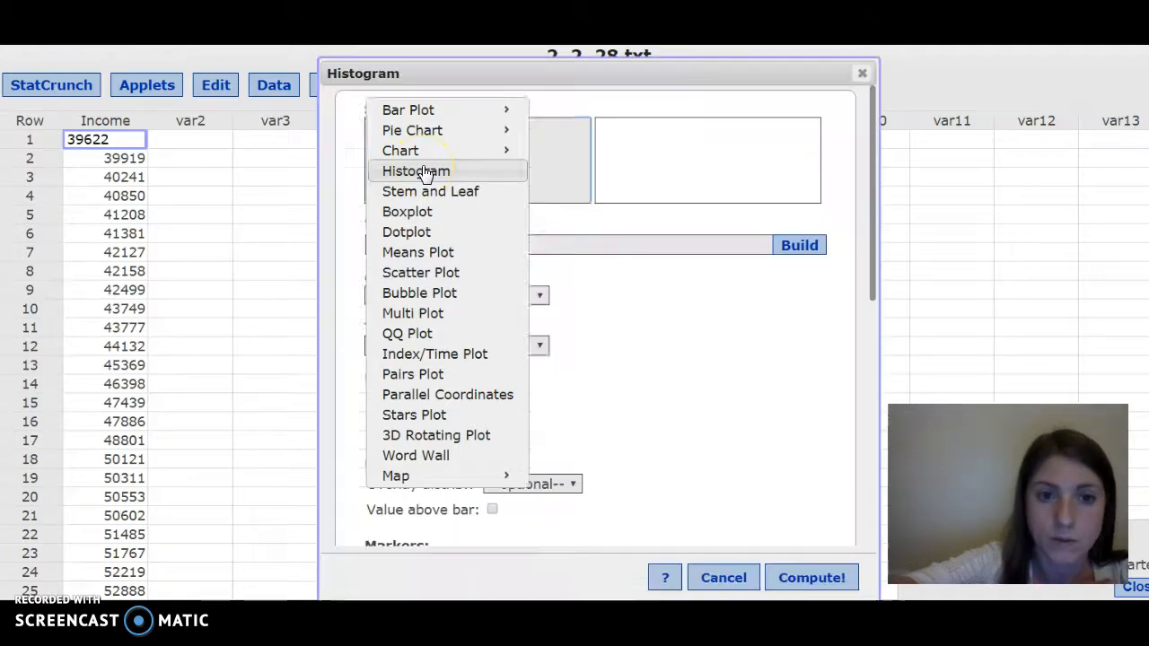
pyautogui.click(417, 127)
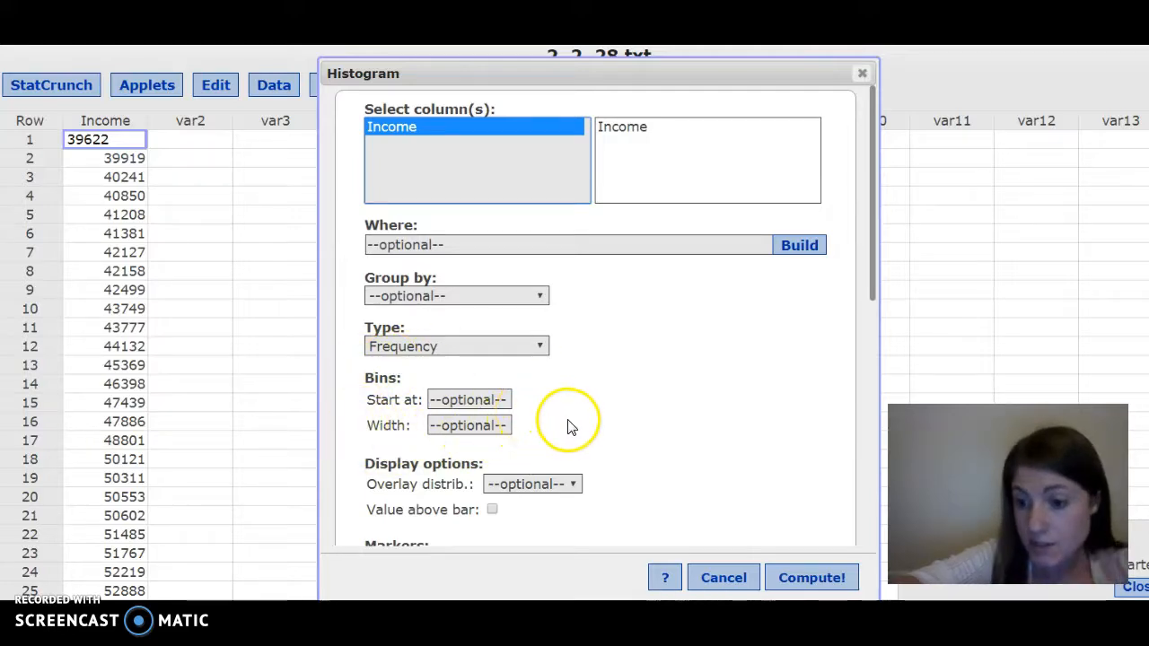
pyautogui.click(813, 578)
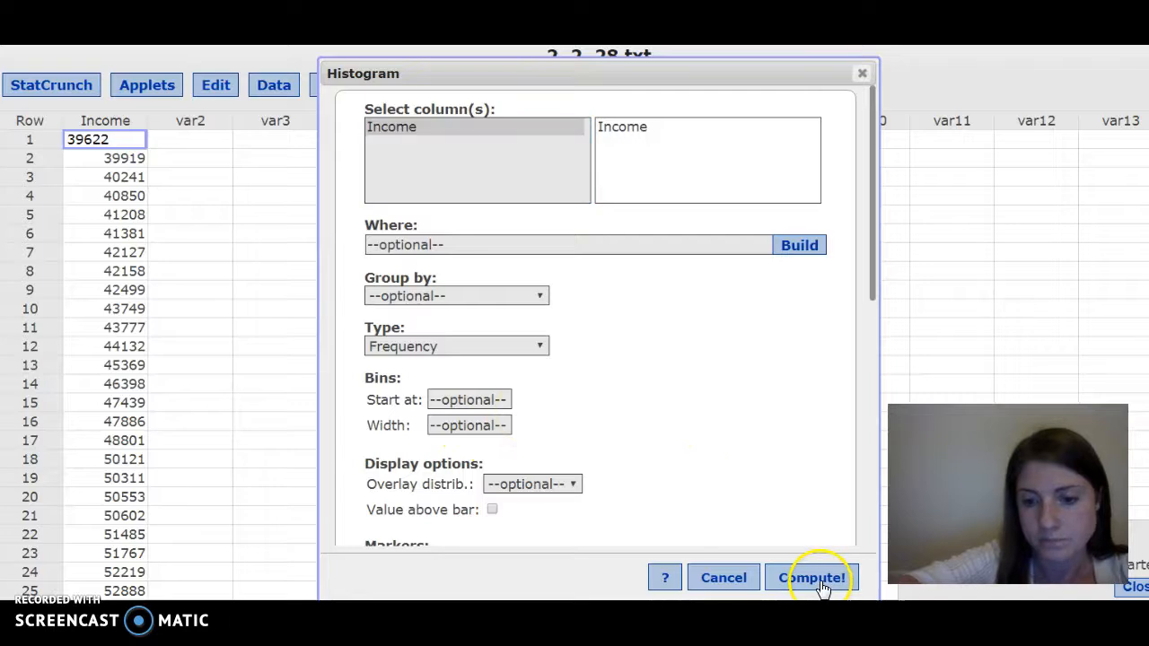
# - Move the histogram window and inspect the frequencies of its bars
pyautogui.moveTo(1051, 180); pyautogui.dragTo(667, 136)
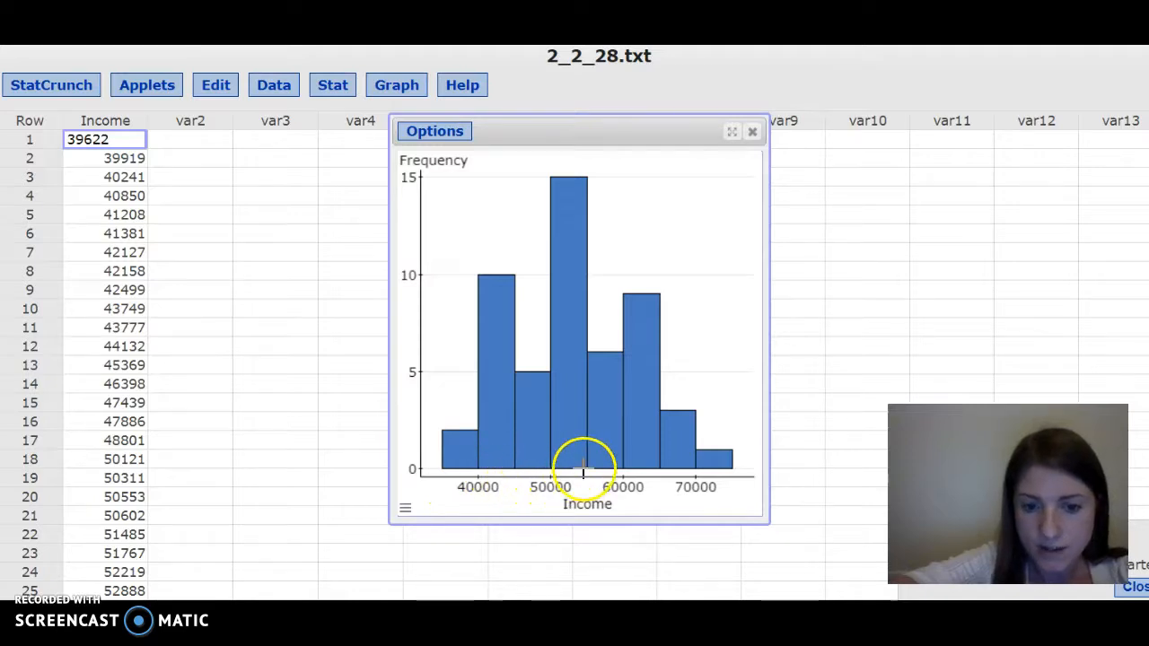
pyautogui.moveTo(444, 469)
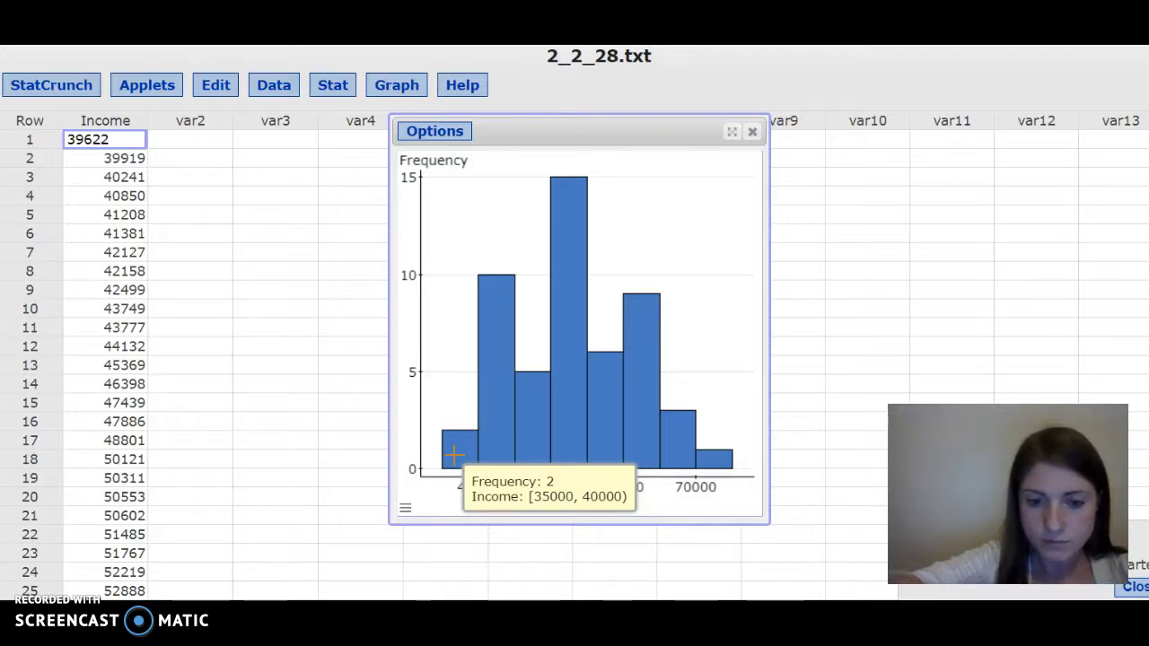
pyautogui.moveTo(496, 443)
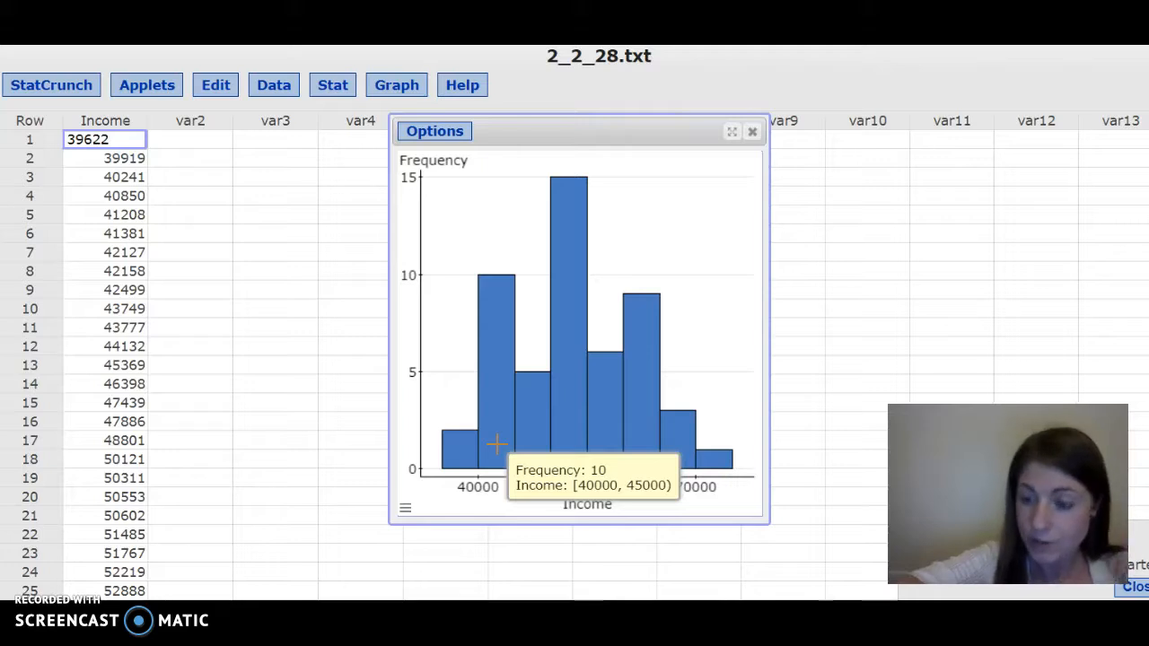
pyautogui.click(570, 342)
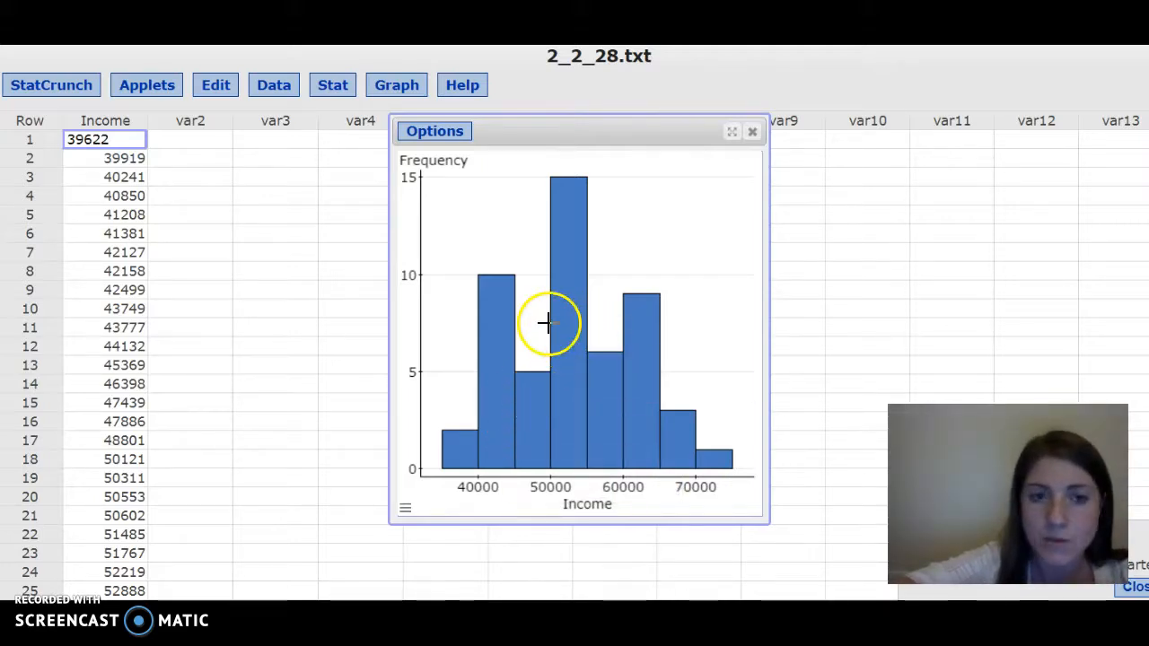
# - Edit the histogram so bins start at 35000 with a width of 10000, then view and close it
pyautogui.click(457, 136)
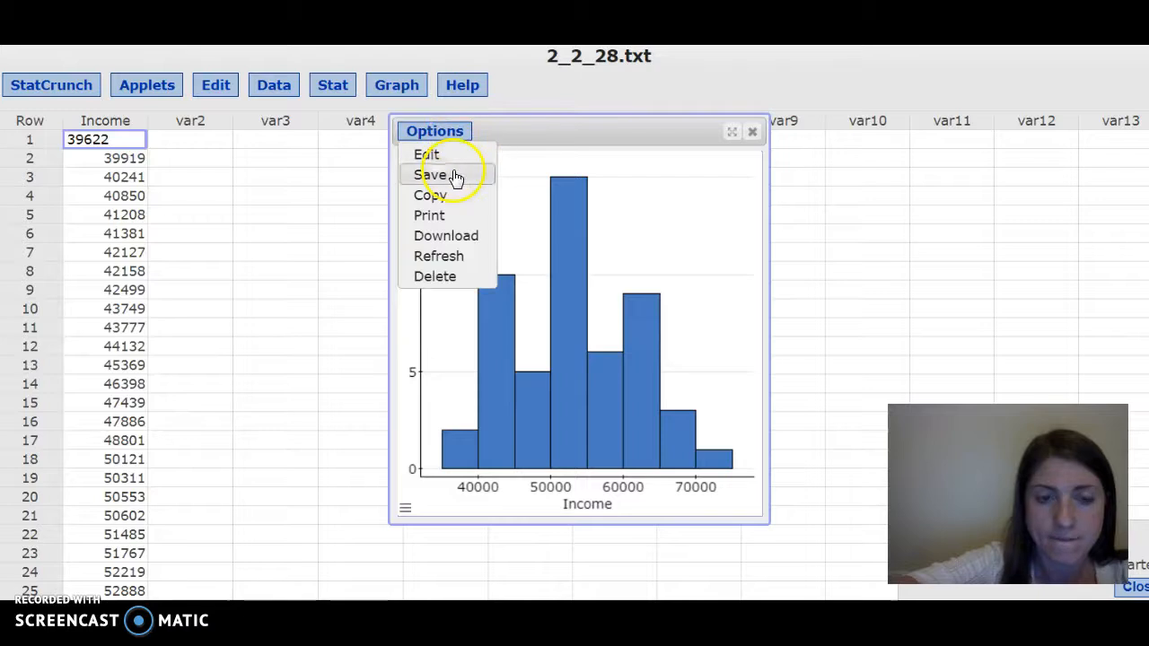
pyautogui.click(449, 157)
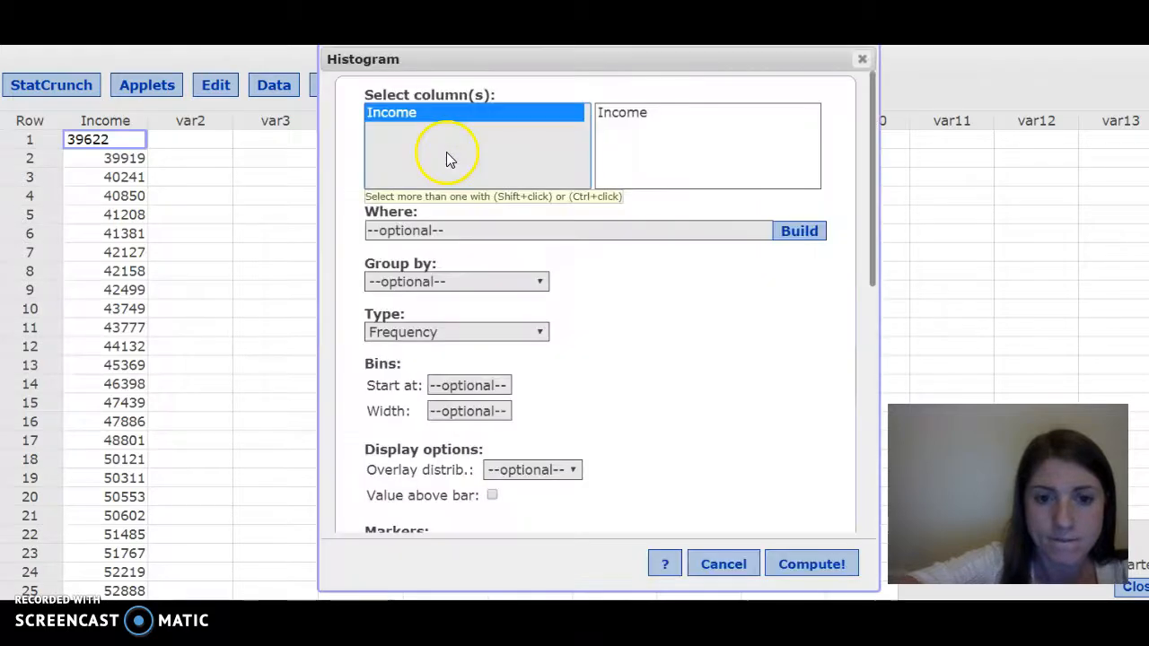
pyautogui.click(434, 385)
pyautogui.write('35000')
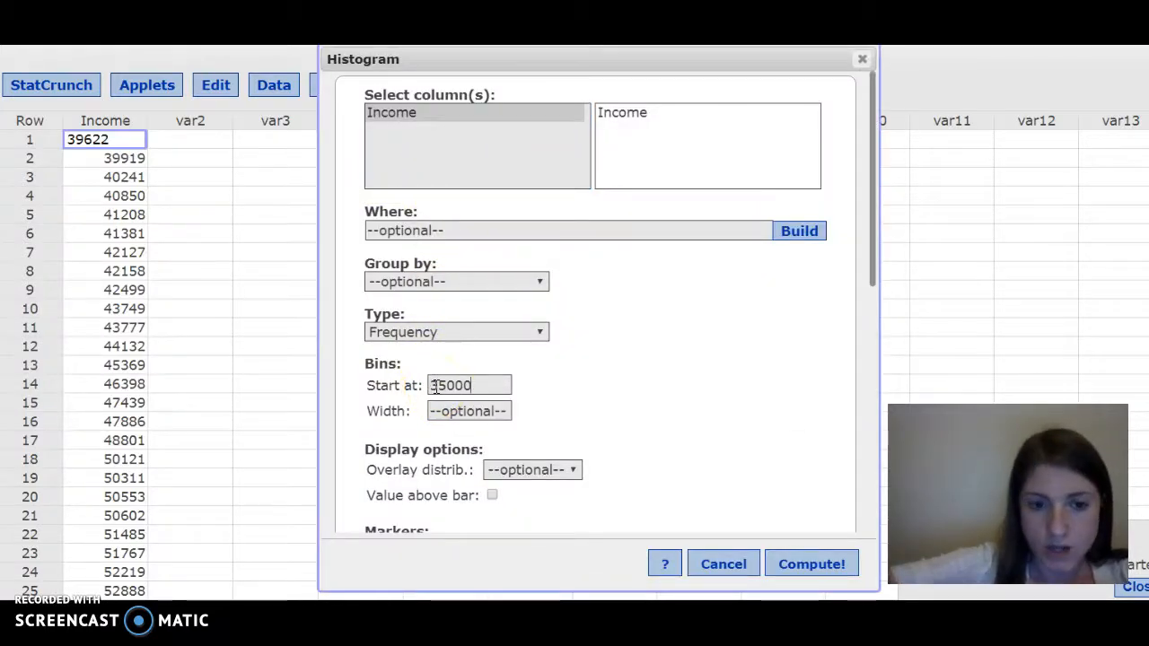
pyautogui.click(446, 411)
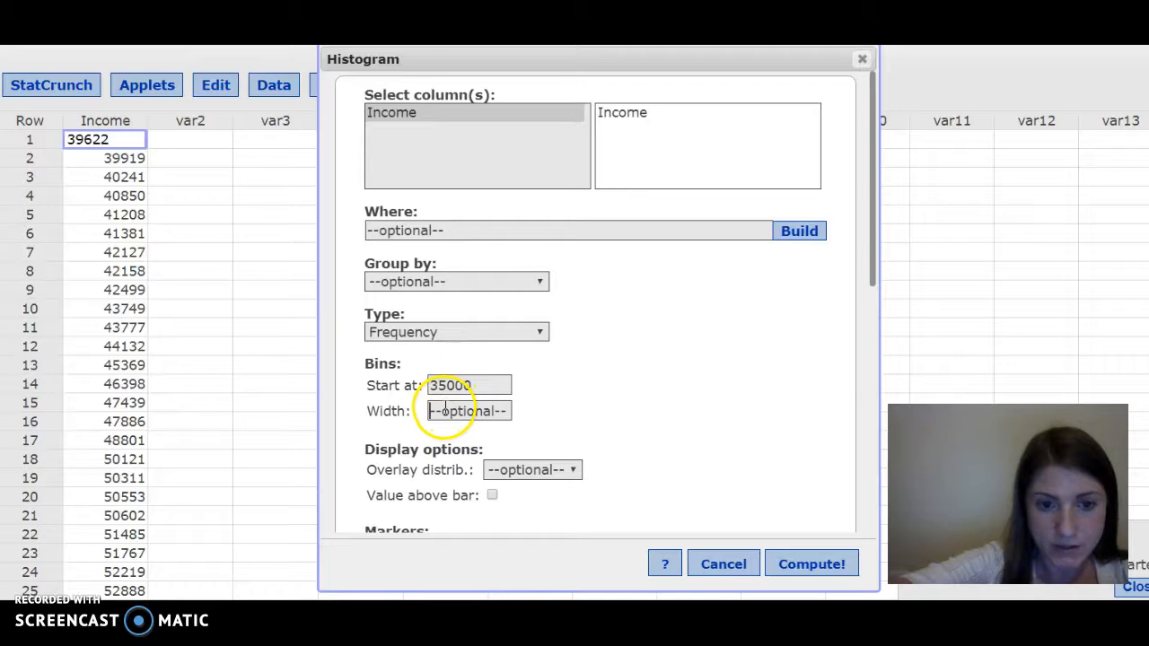
pyautogui.write('10000')
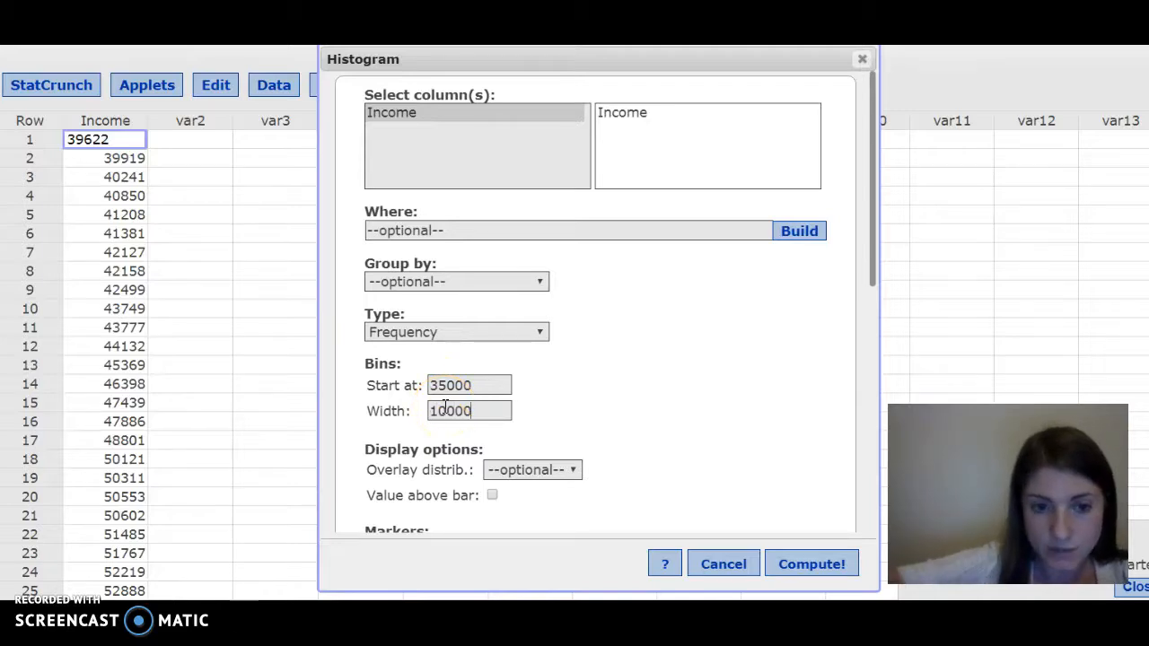
pyautogui.click(812, 565)
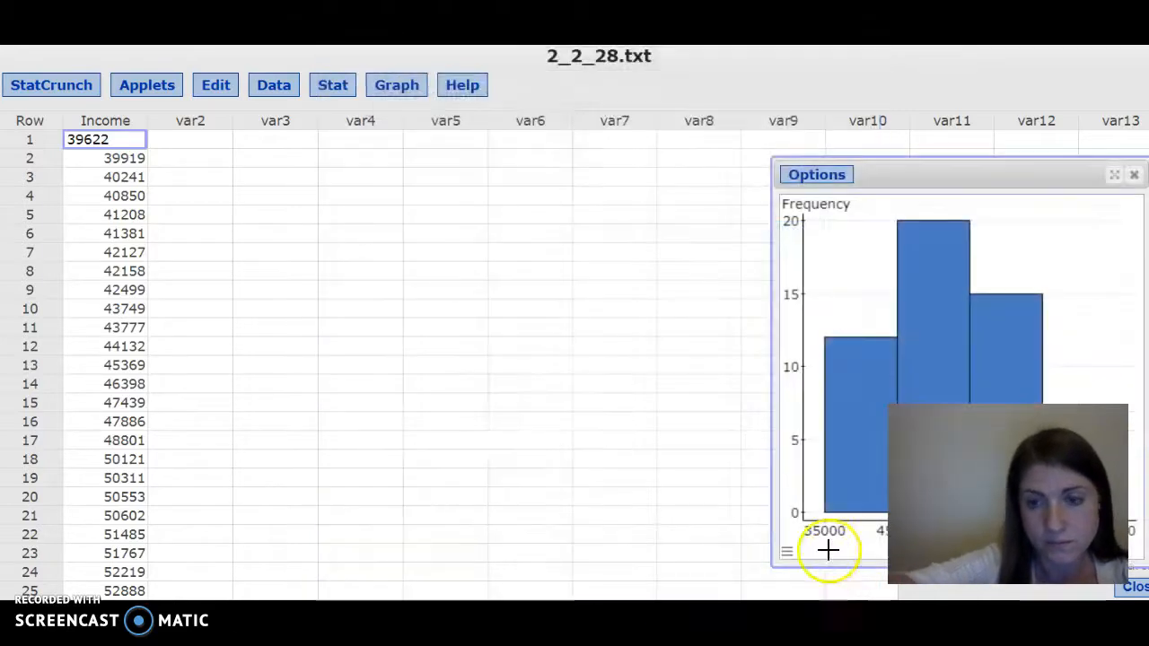
pyautogui.moveTo(914, 174); pyautogui.dragTo(481, 102)
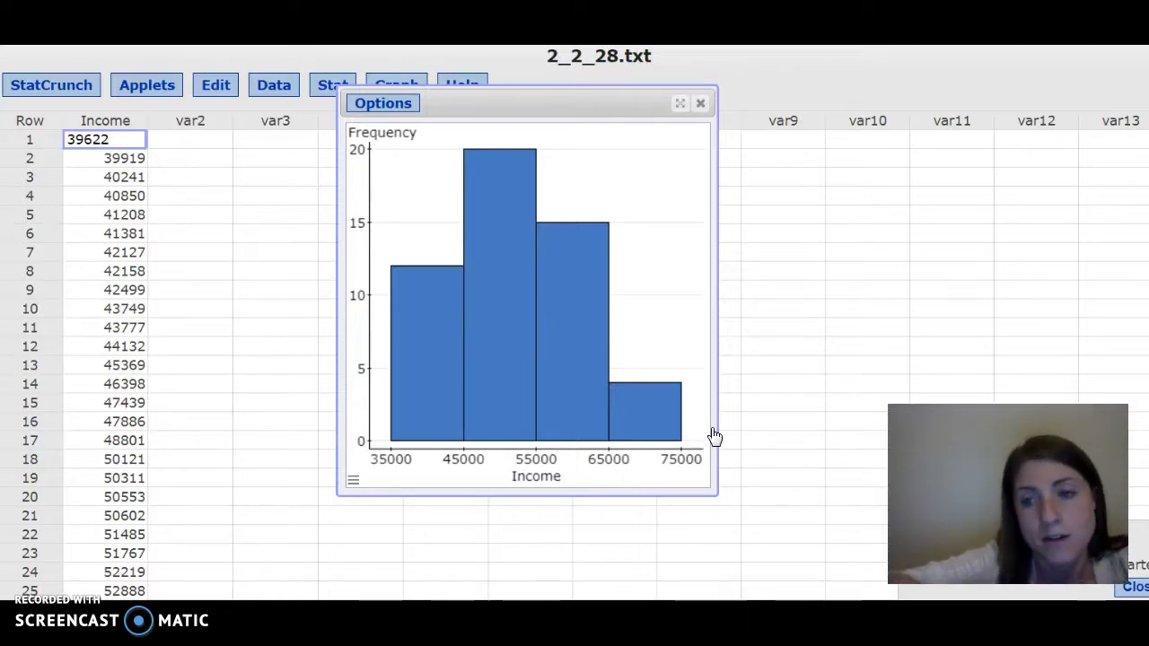
pyautogui.click(702, 106)
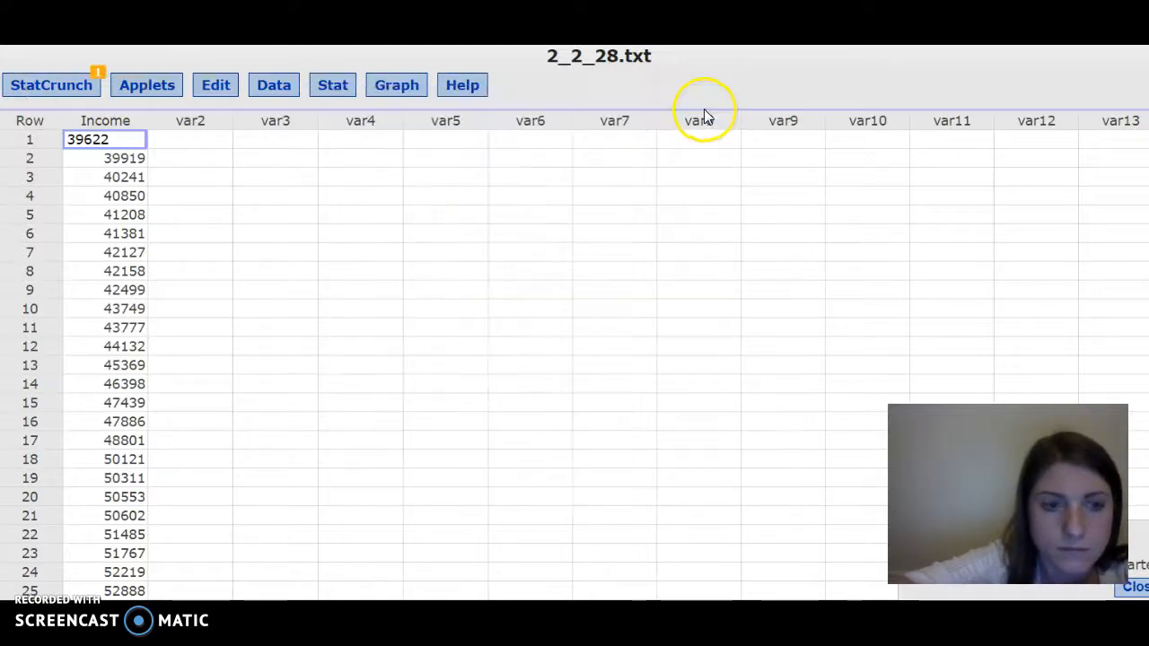
# - Build a frequency table of Income with only the Frequency statistic, accepting binning, and move its window
pyautogui.click(323, 93)
pyautogui.moveTo(355, 150)
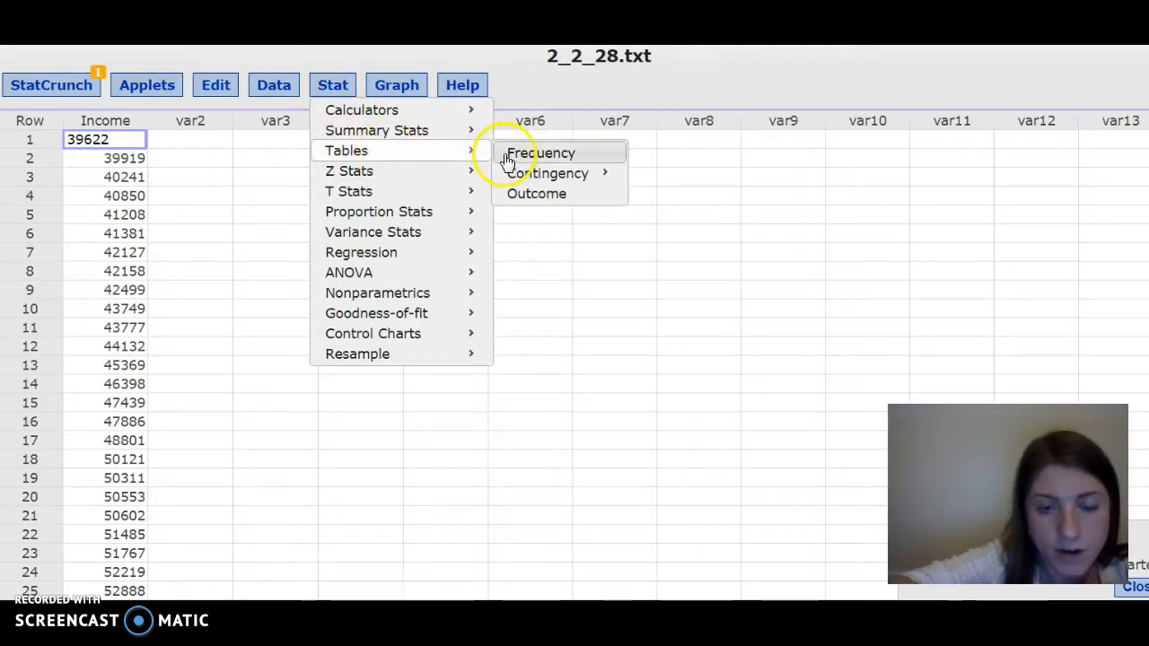
pyautogui.click(509, 161)
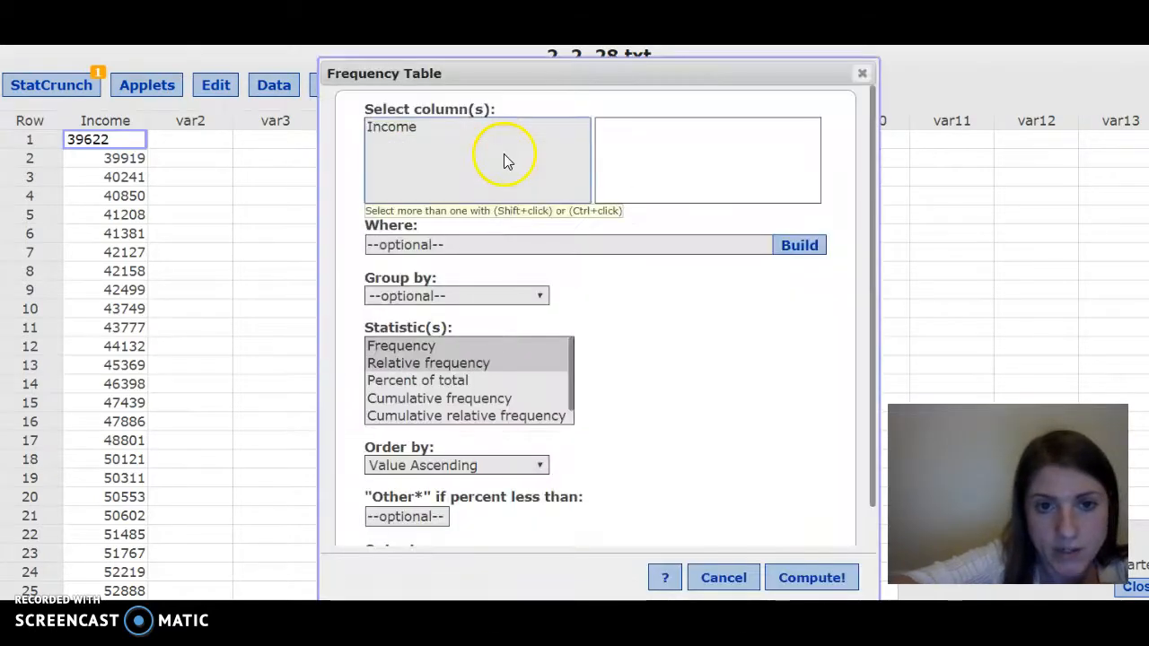
pyautogui.click(465, 131)
pyautogui.click(413, 350)
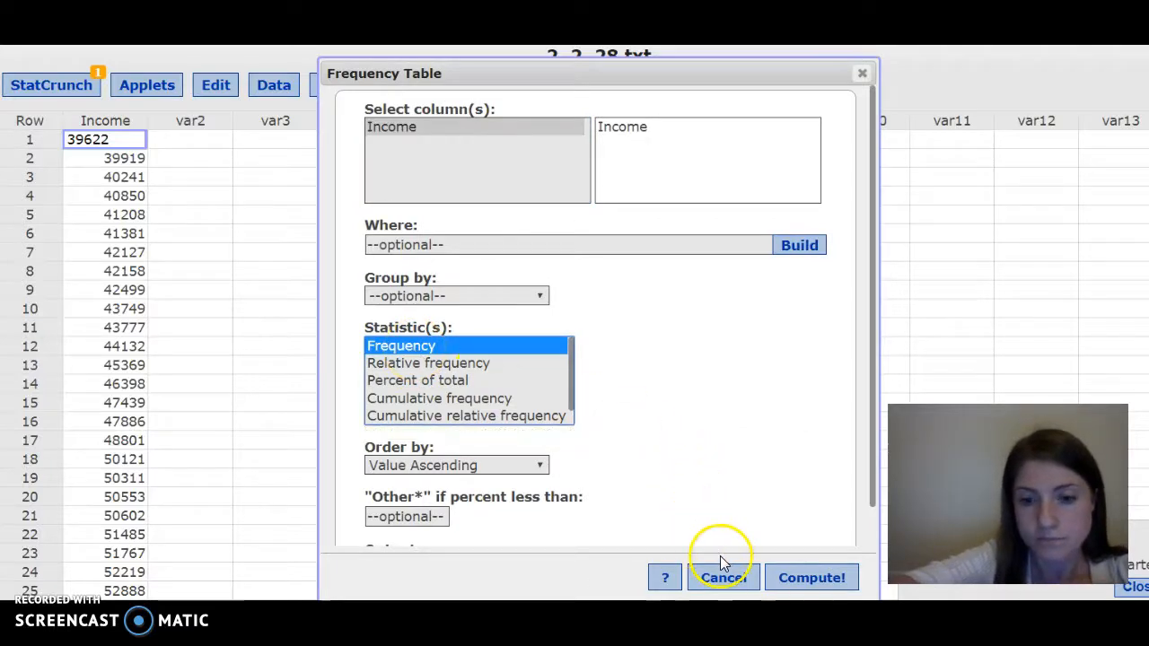
pyautogui.click(790, 582)
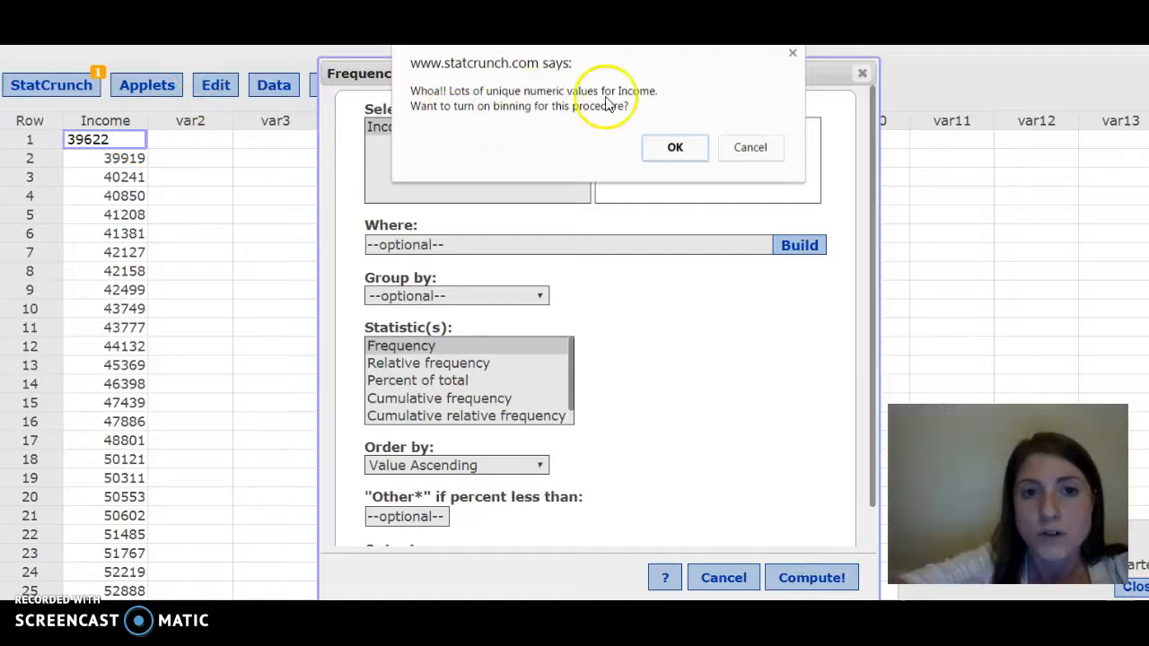
pyautogui.click(675, 148)
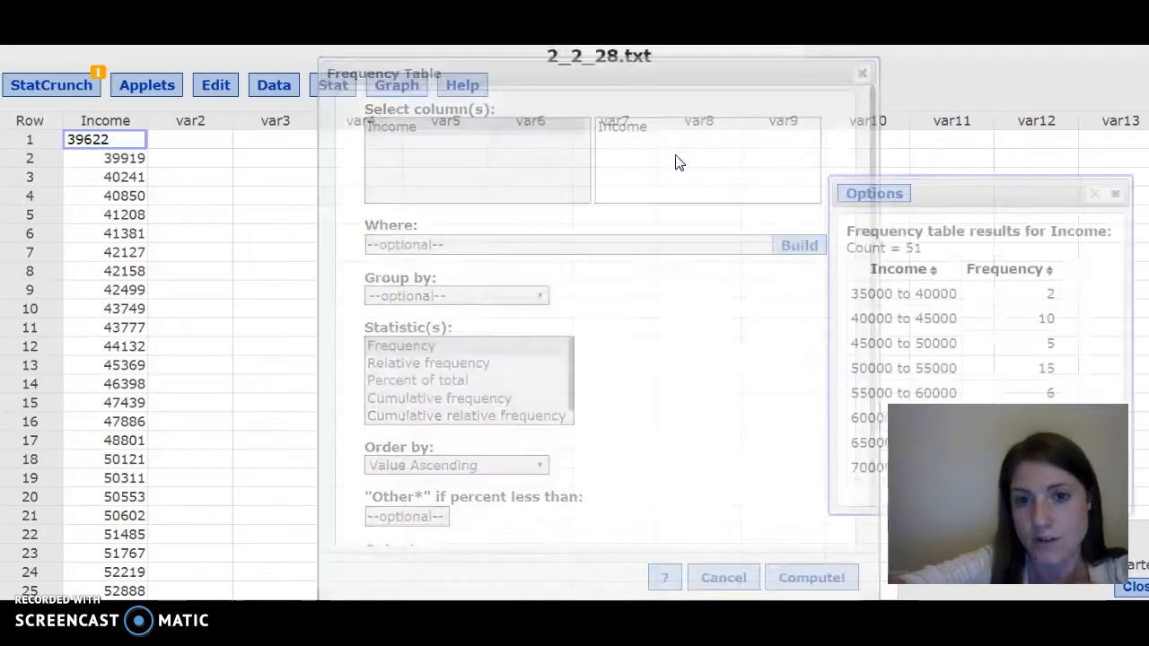
pyautogui.moveTo(928, 206); pyautogui.dragTo(641, 184)
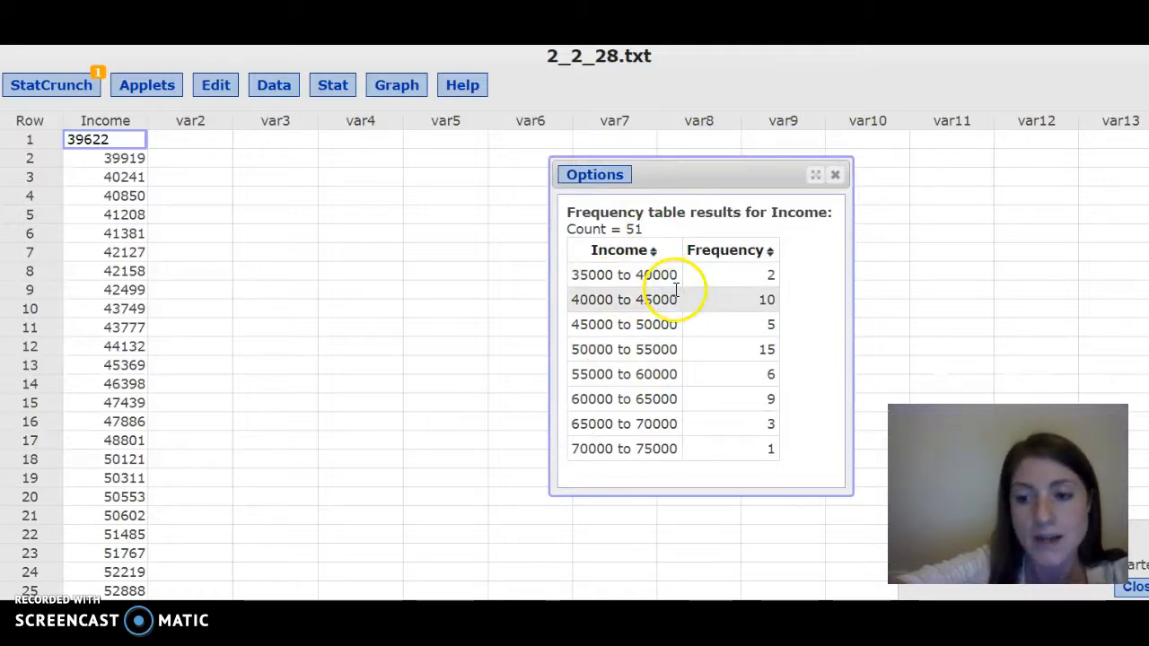
# - Close the previous frequency table and bin the Income column into fixed-width bins starting at 35000 with a bin width of 10000
pyautogui.click(834, 177)
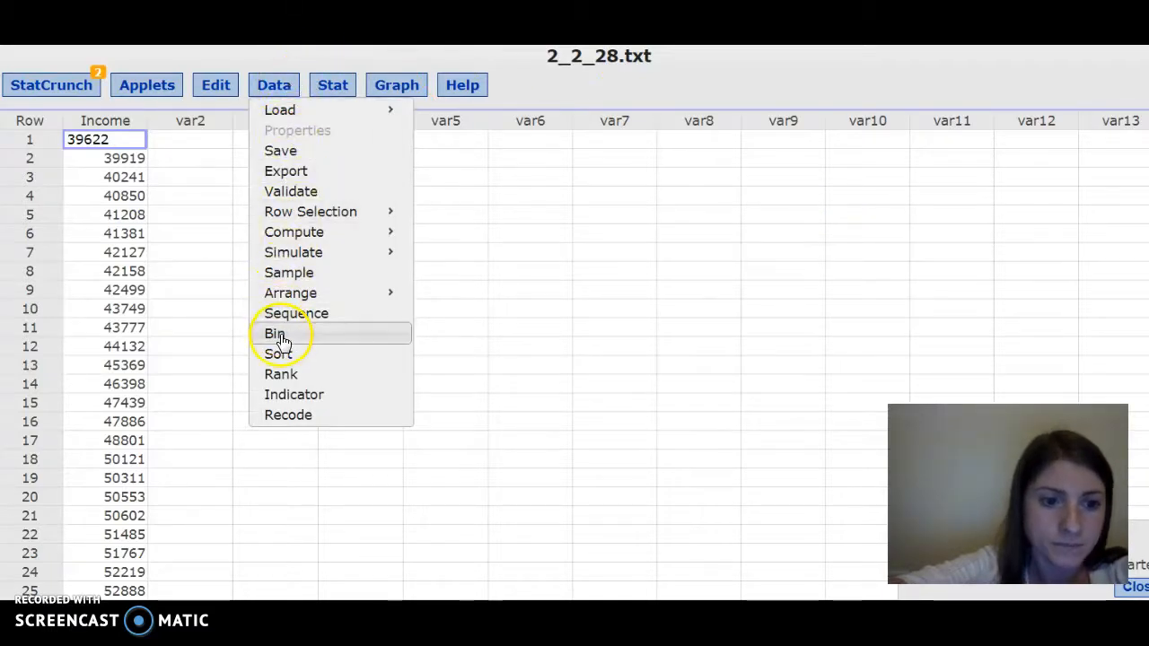
pyautogui.click(276, 335)
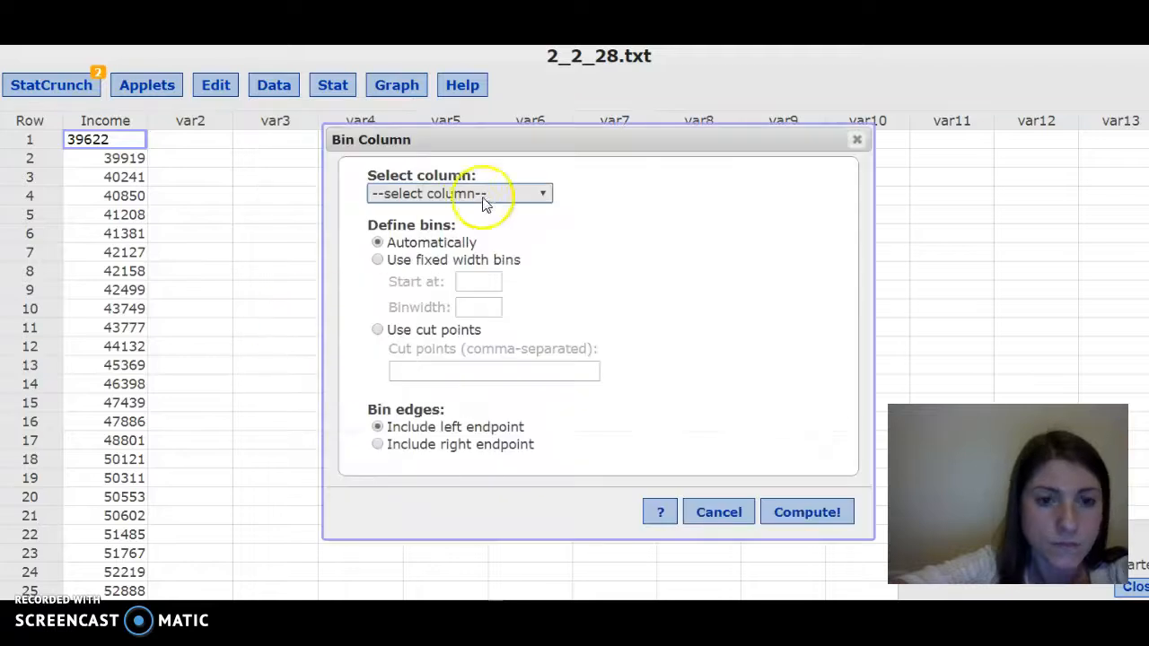
pyautogui.click(427, 269)
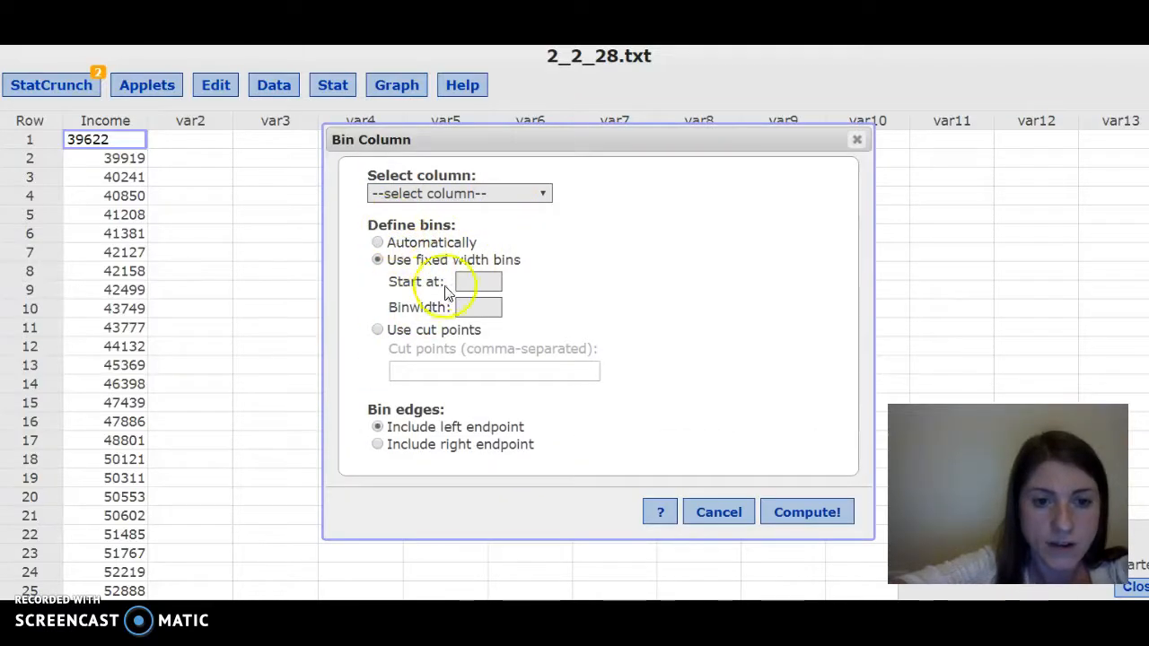
pyautogui.write('350')
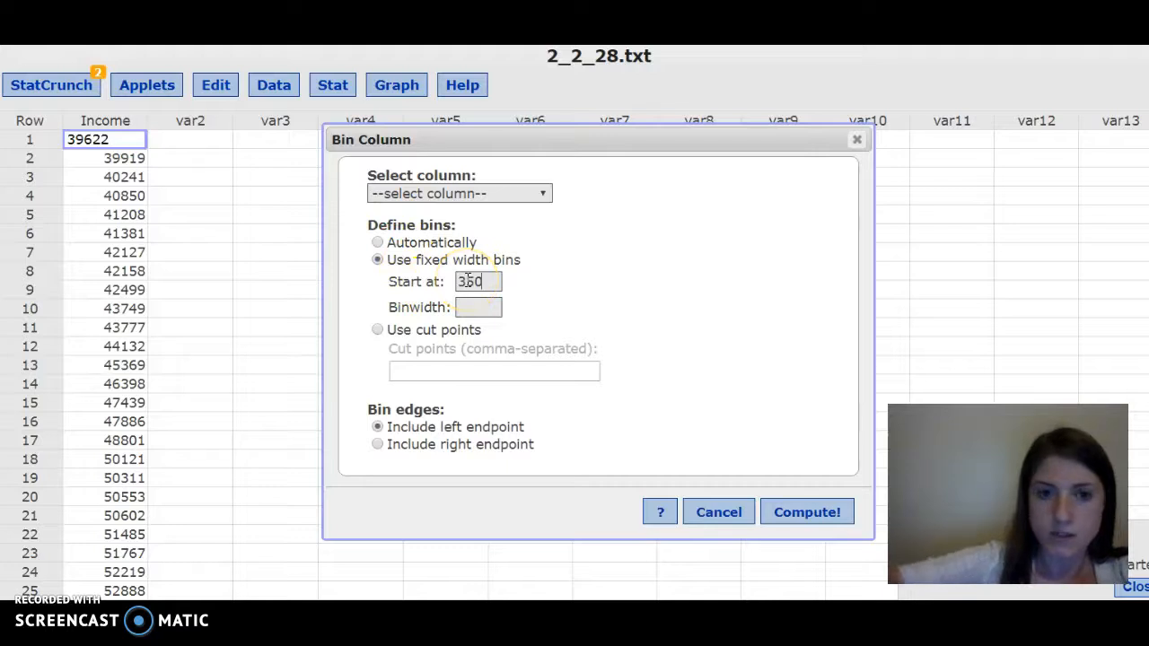
pyautogui.write('00')
pyautogui.click(476, 305)
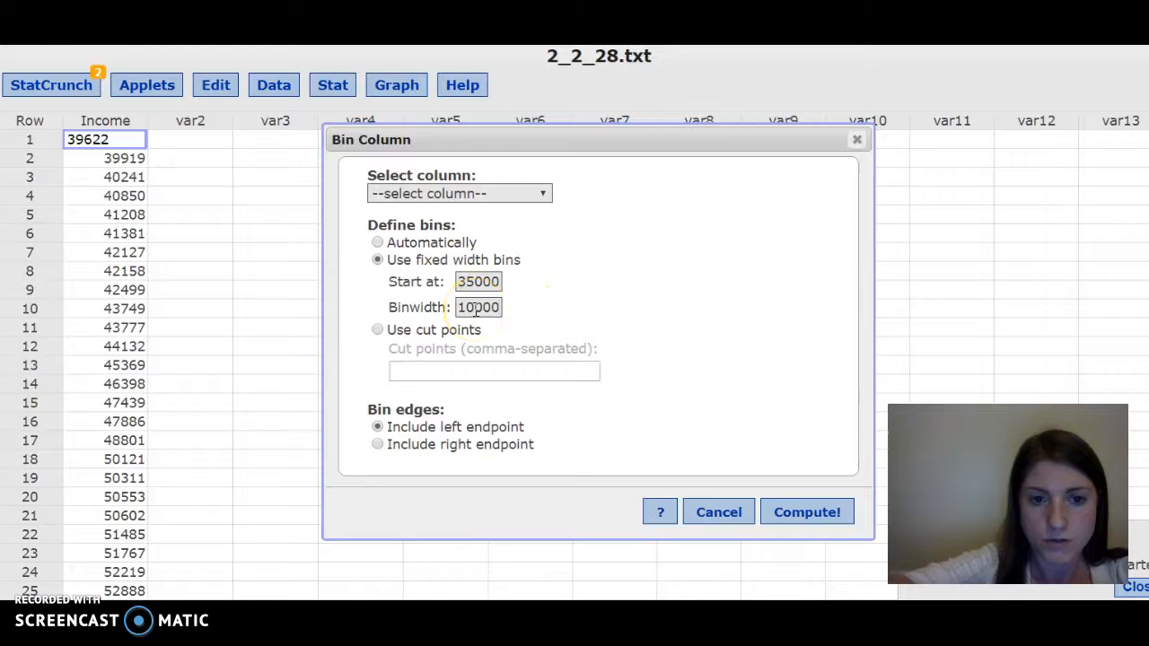
pyautogui.click(790, 516)
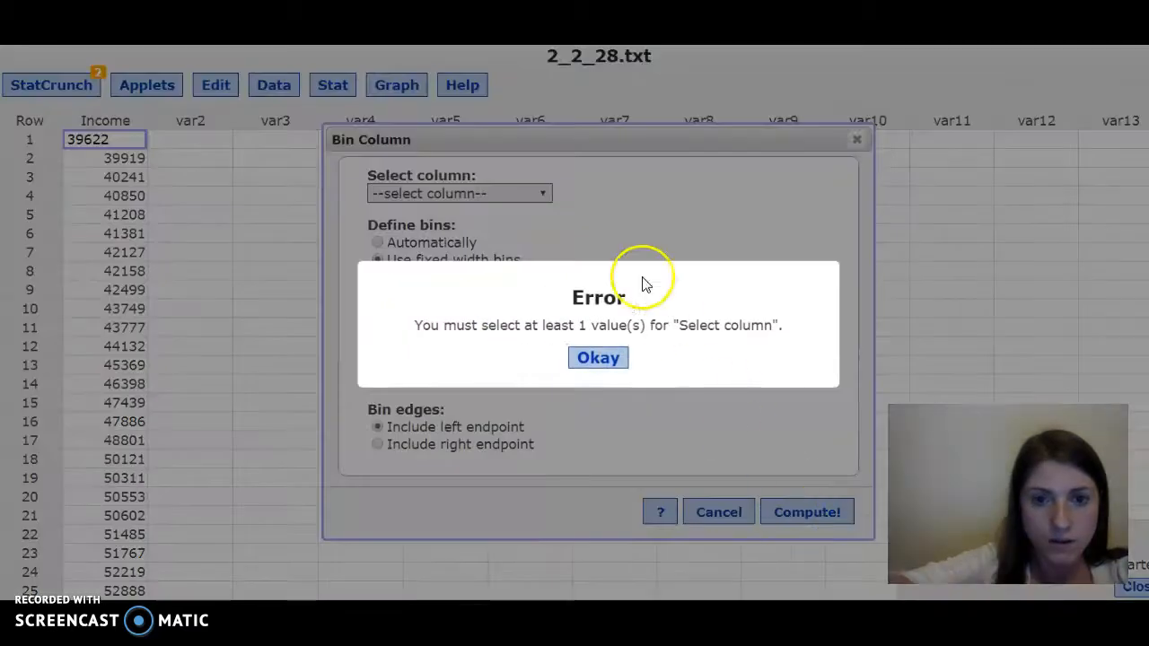
pyautogui.click(598, 359)
pyautogui.click(466, 193)
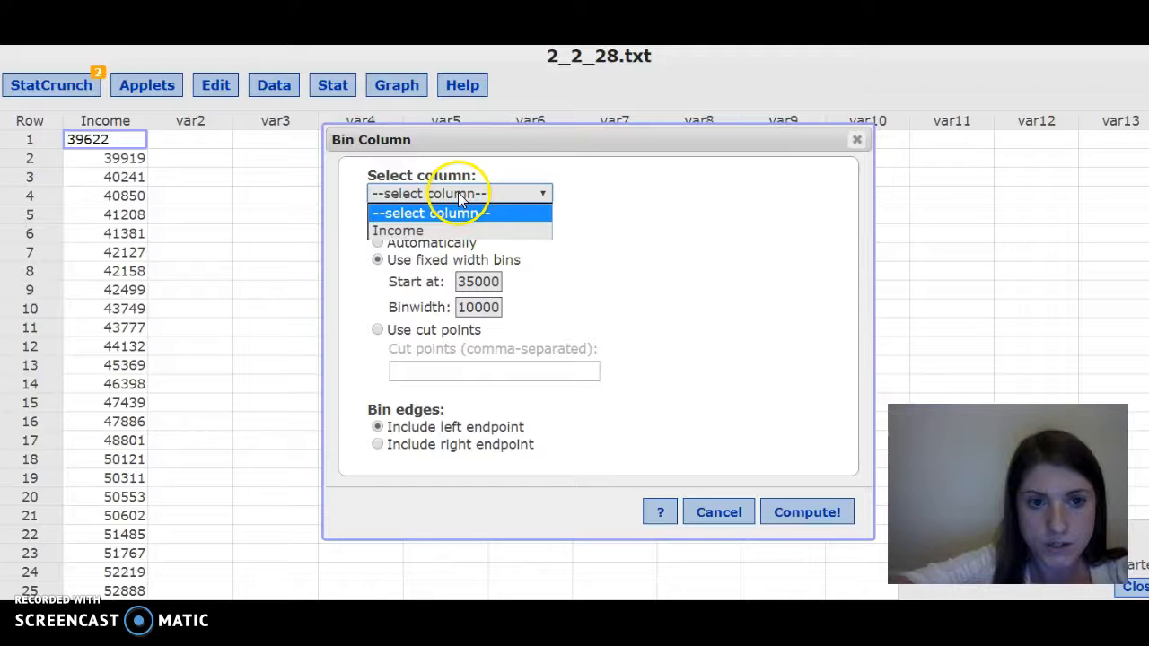
pyautogui.click(461, 229)
pyautogui.click(806, 512)
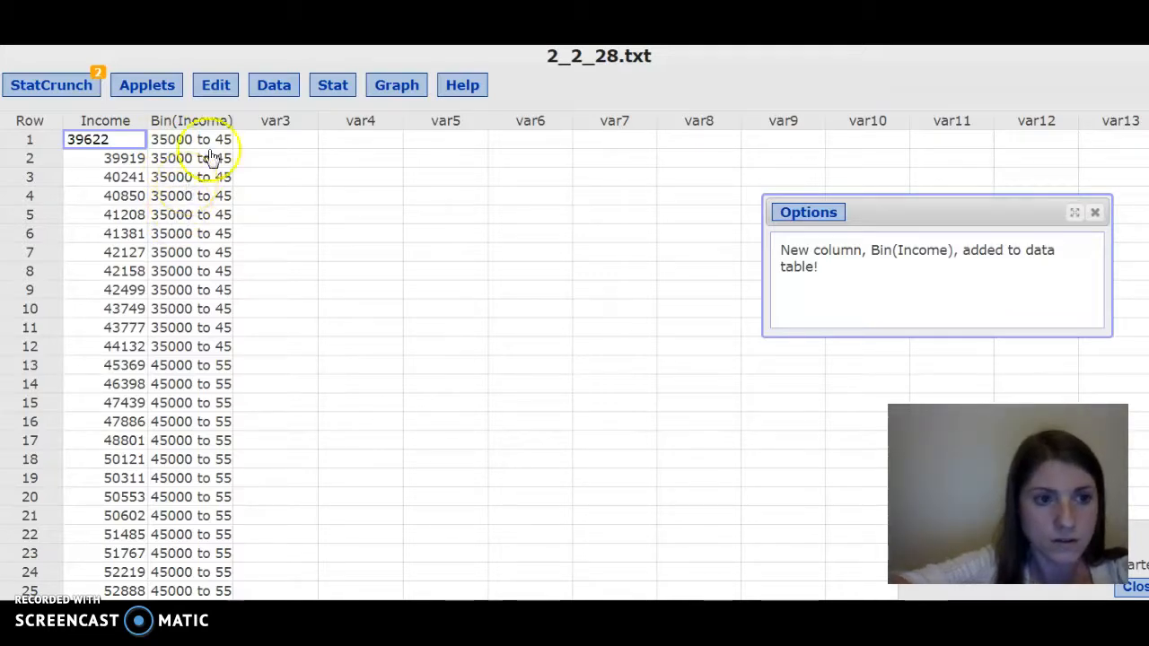
# - Build a frequency table of the Bin(Income) column with the default statistics, move its results window, then close it
pyautogui.click(351, 85)
pyautogui.moveTo(360, 151)
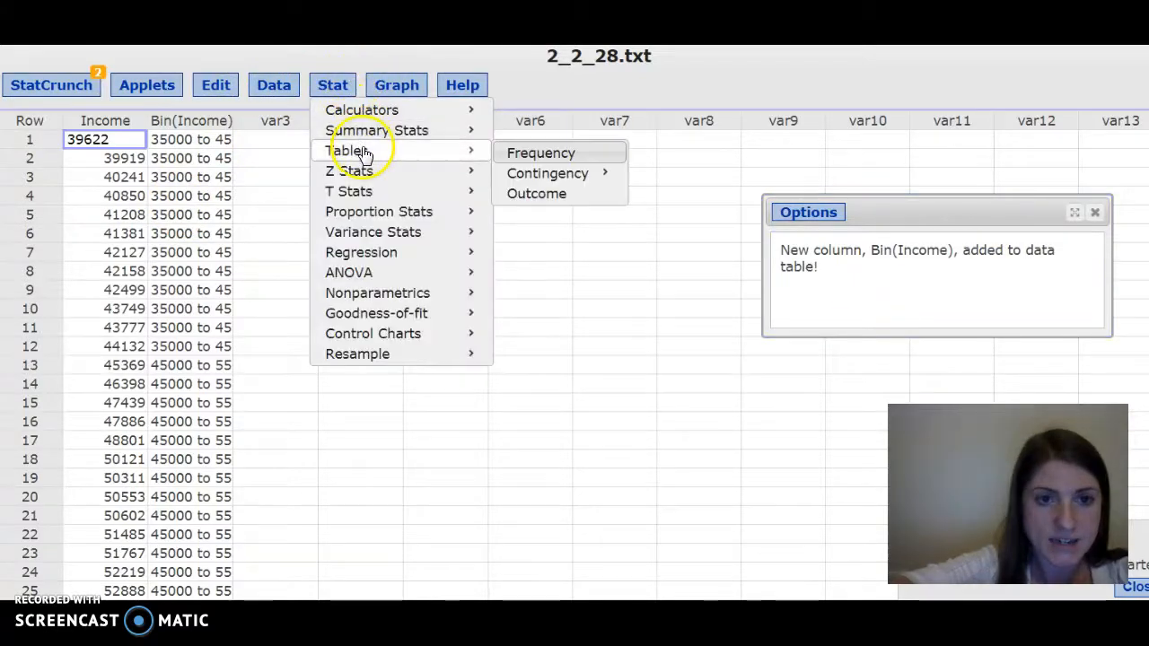
pyautogui.click(539, 153)
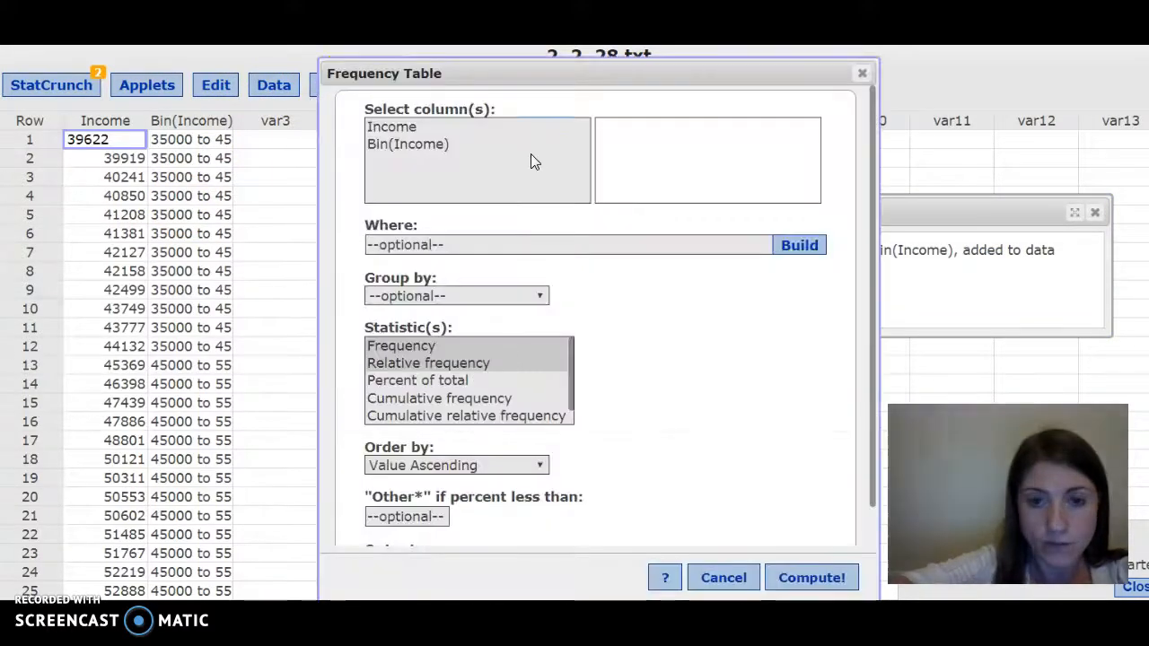
pyautogui.click(439, 151)
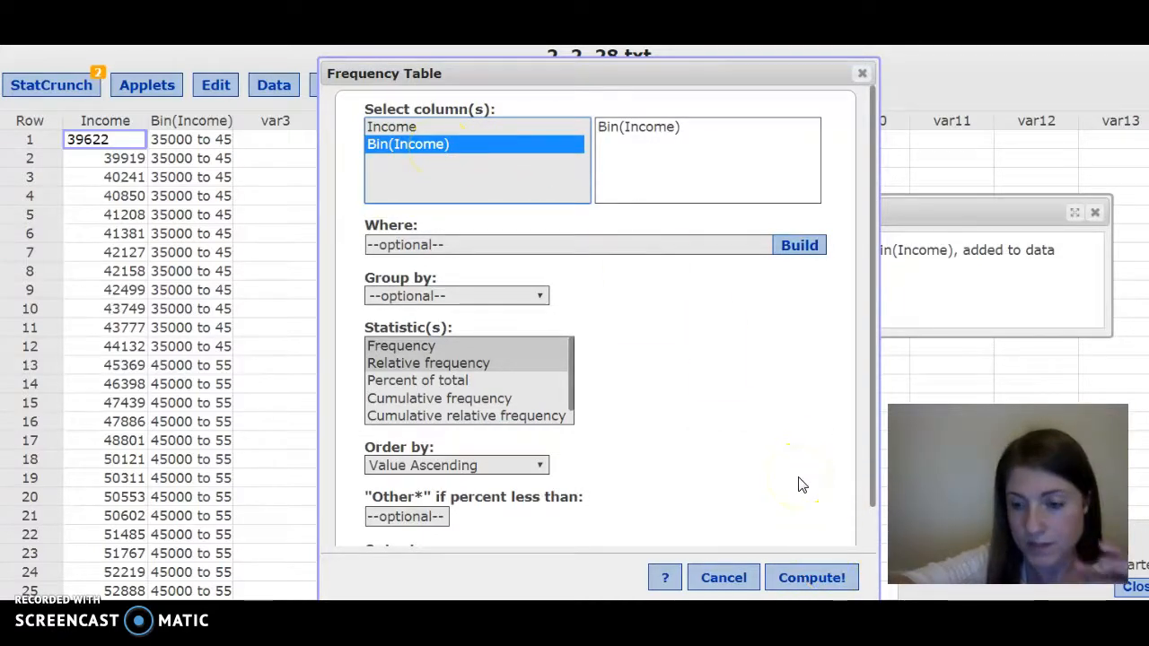
pyautogui.click(817, 578)
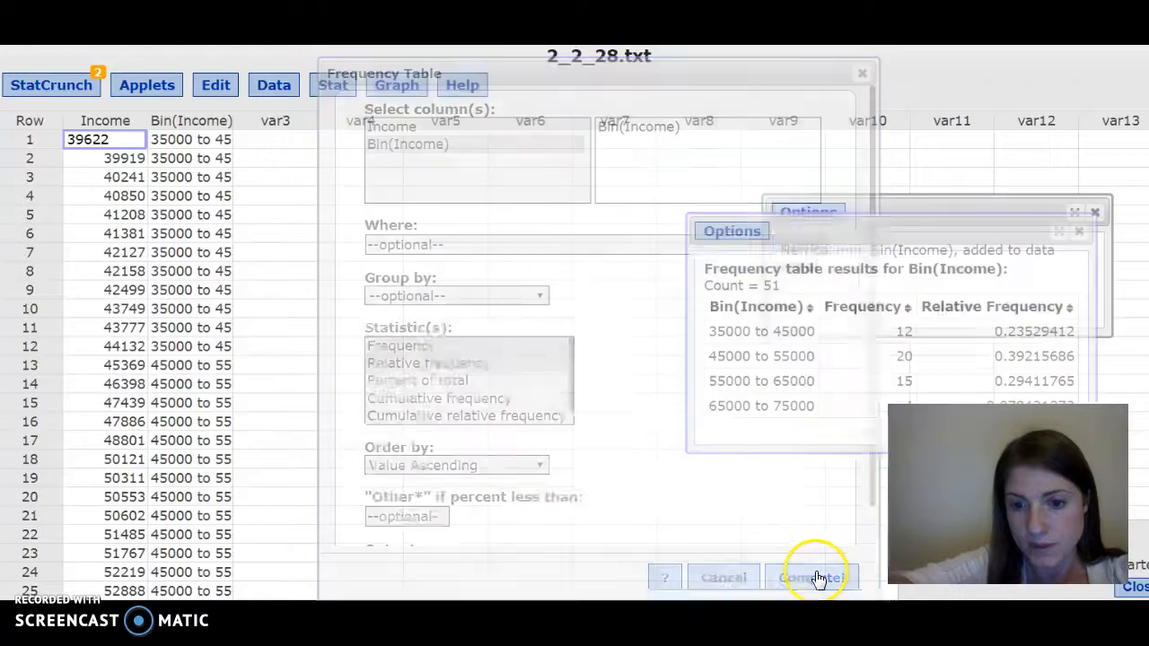
pyautogui.moveTo(947, 235); pyautogui.dragTo(616, 218)
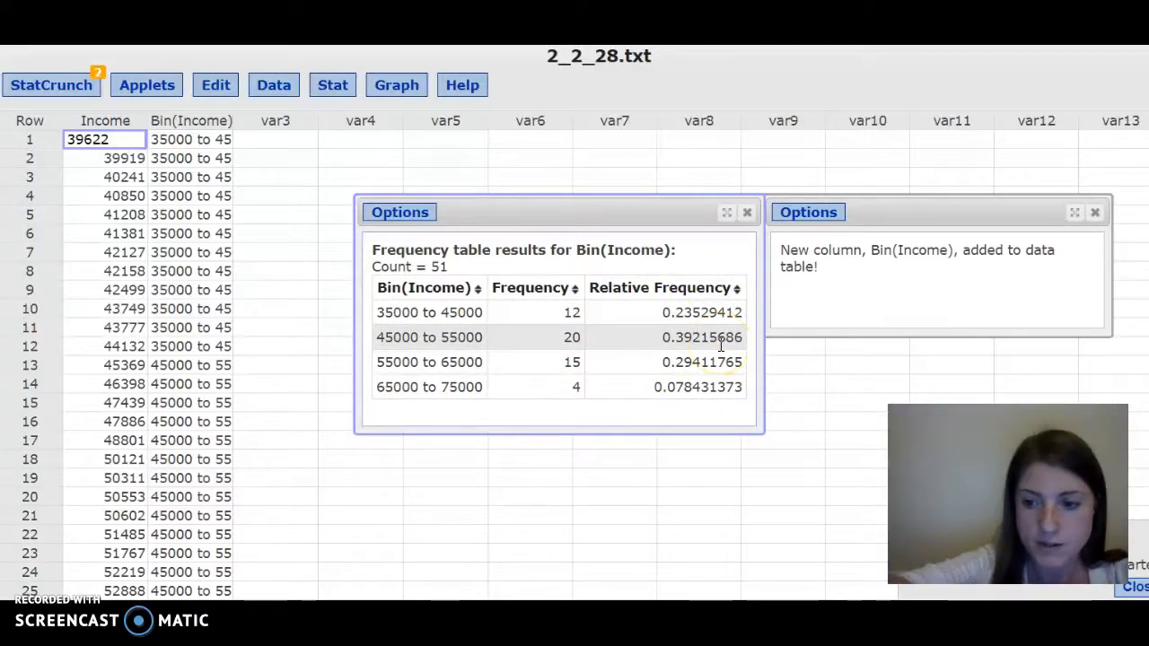
pyautogui.click(750, 223)
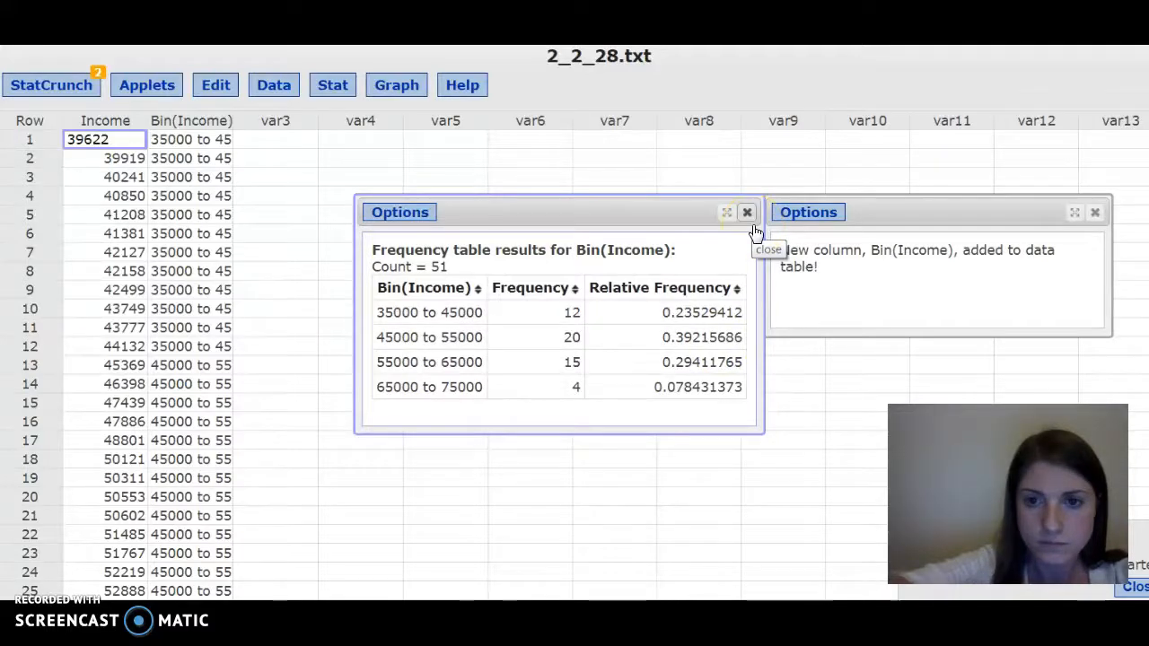
pyautogui.click(750, 223)
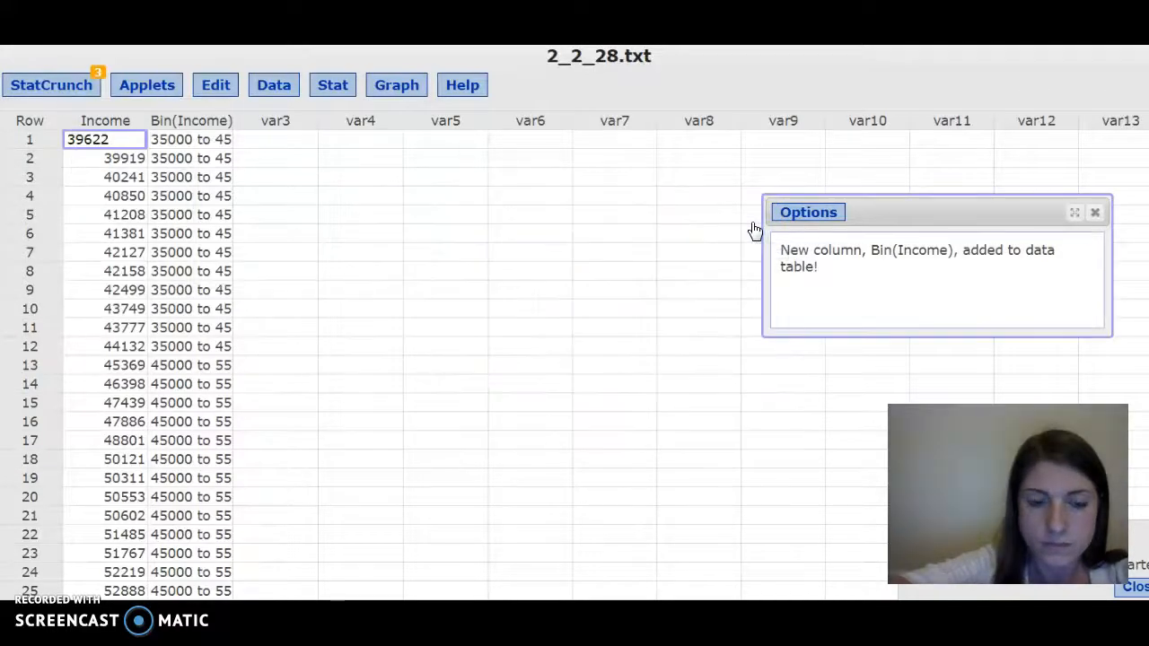